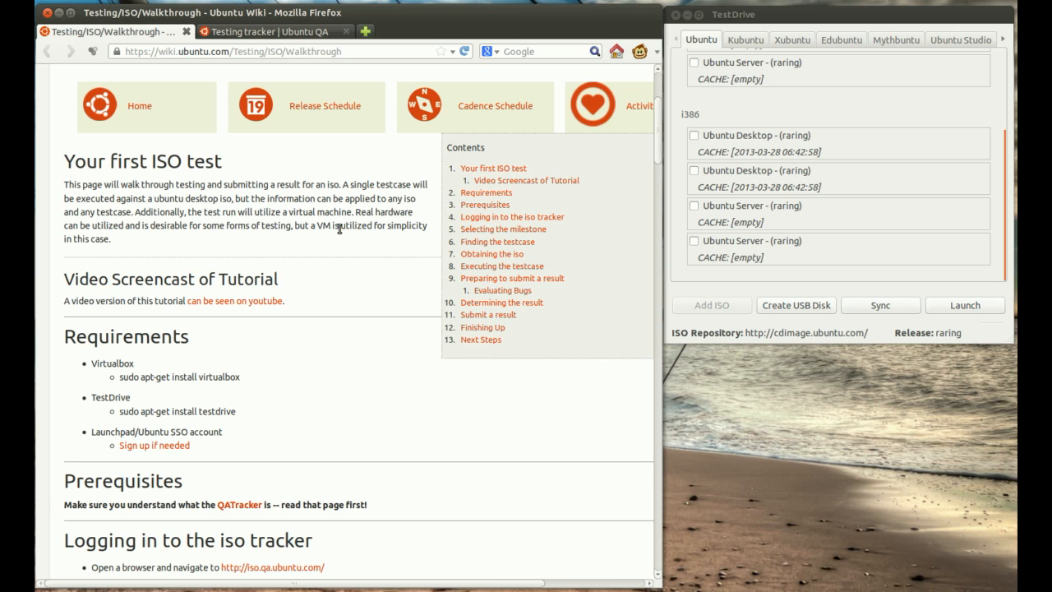
Step: Read the ISO testing walkthrough's requirements, prerequisites and tracker login instructions, glancing at the testing tracker page
{"action": "left_click", "coordinate": [284, 31]}
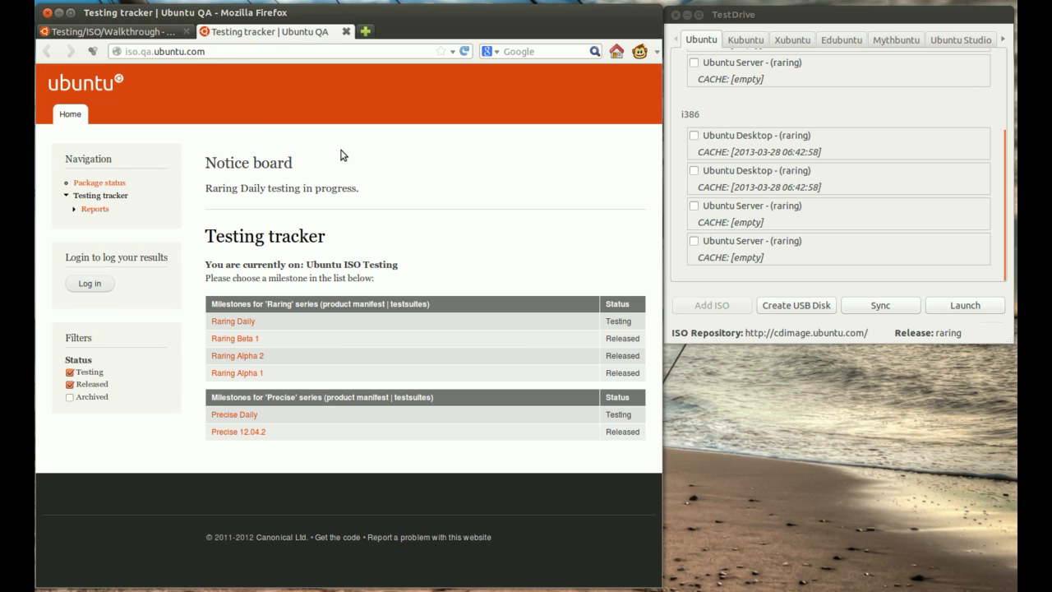
{"action": "left_click", "coordinate": [103, 31]}
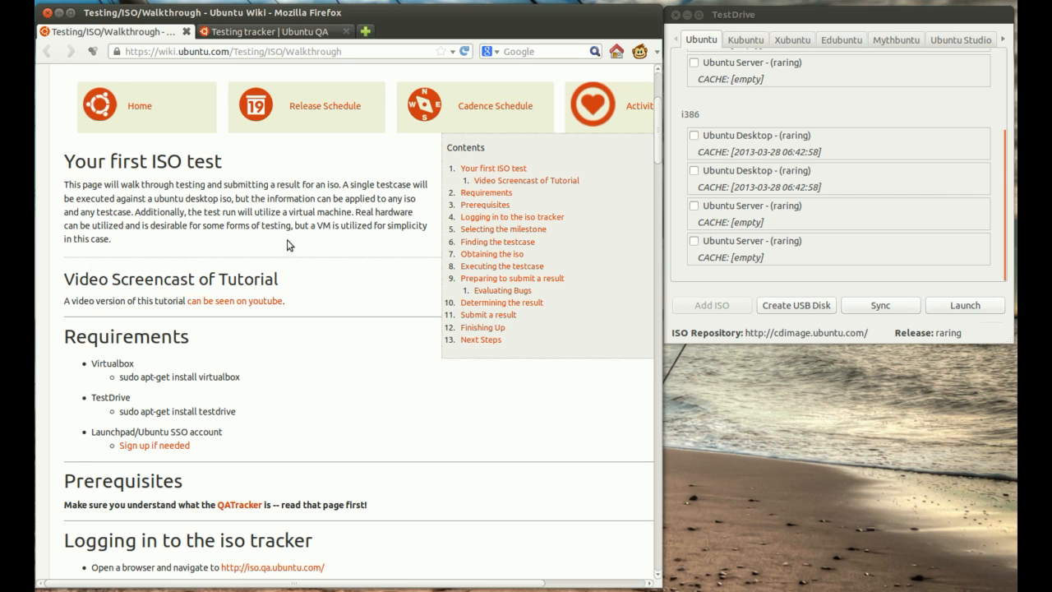
{"action": "scroll", "coordinate": [265, 271], "scroll_direction": "down", "scroll_amount": 1}
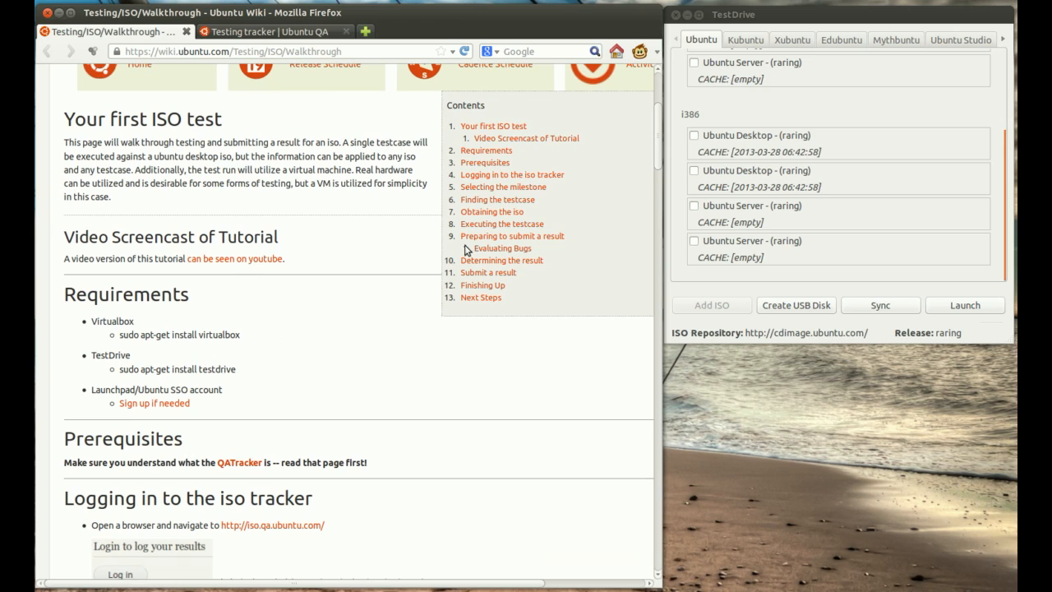
{"action": "double_click", "coordinate": [230, 335]}
{"action": "double_click", "coordinate": [223, 370]}
{"action": "left_click", "coordinate": [279, 376]}
{"action": "scroll", "coordinate": [344, 397], "scroll_direction": "down", "scroll_amount": 4}
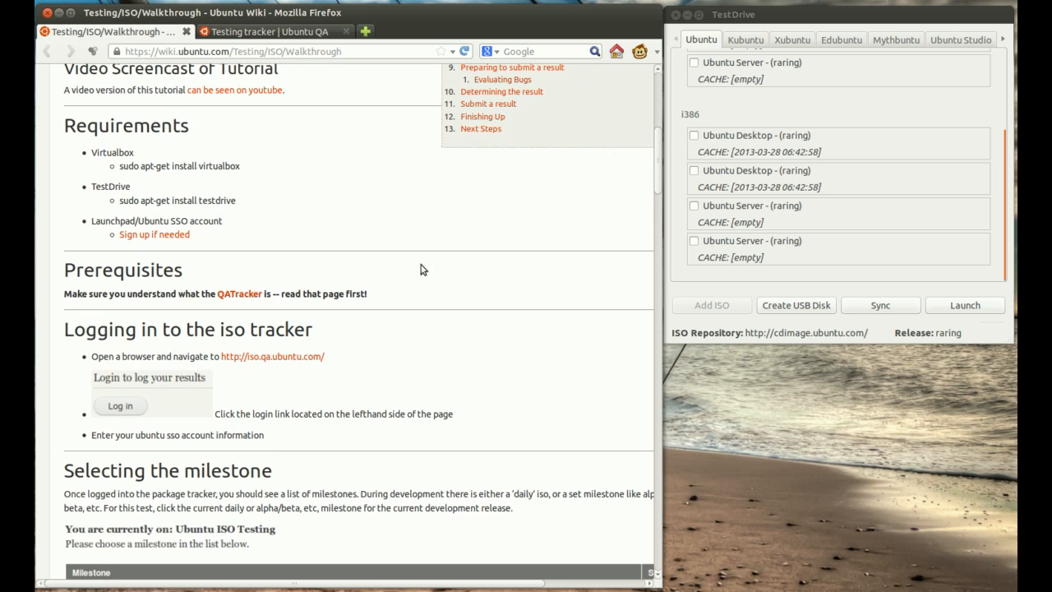
{"action": "scroll", "coordinate": [422, 272], "scroll_direction": "down", "scroll_amount": 2}
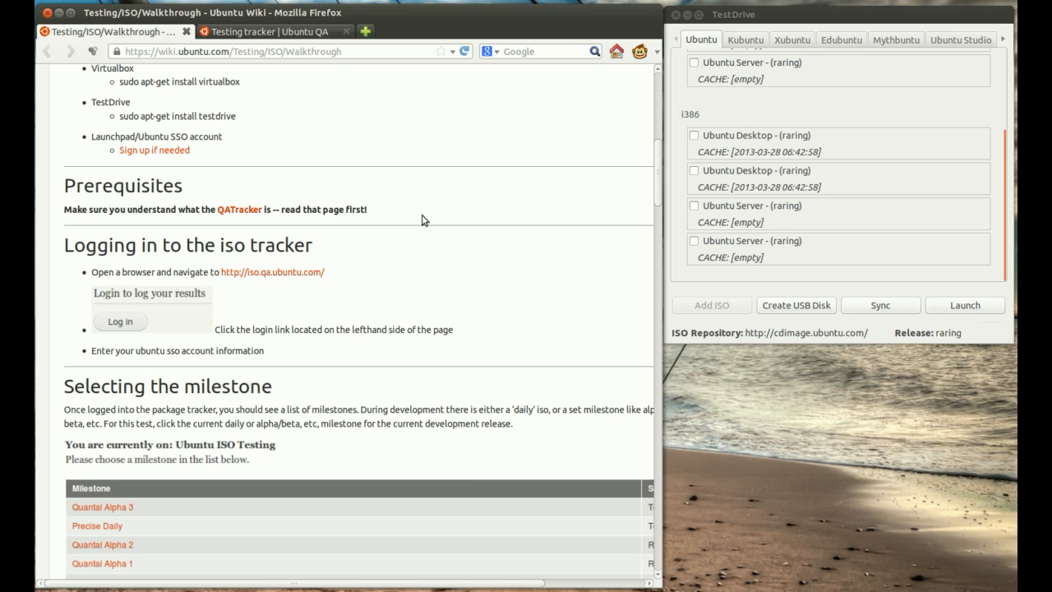
{"action": "scroll", "coordinate": [418, 263], "scroll_direction": "down", "scroll_amount": 3}
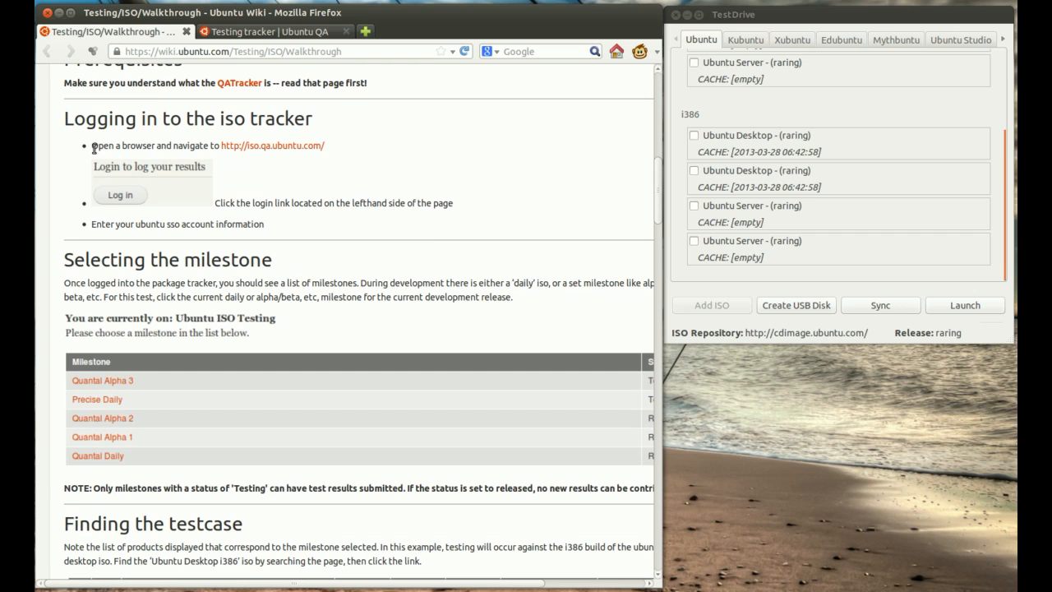
Step: Log in to the ISO testing tracker and, following the walkthrough's milestone section, open the Raring Daily milestone
{"action": "left_click", "coordinate": [236, 32]}
{"action": "left_click", "coordinate": [106, 284]}
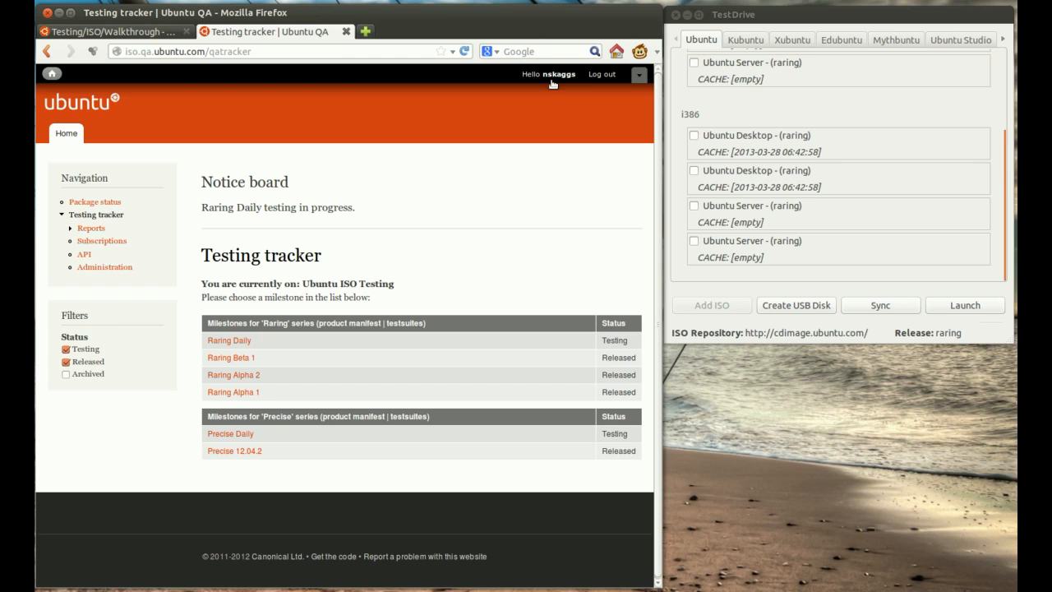
{"action": "left_click", "coordinate": [115, 33]}
{"action": "scroll", "coordinate": [424, 257], "scroll_direction": "down", "scroll_amount": 3}
{"action": "scroll", "coordinate": [425, 257], "scroll_direction": "down", "scroll_amount": 2}
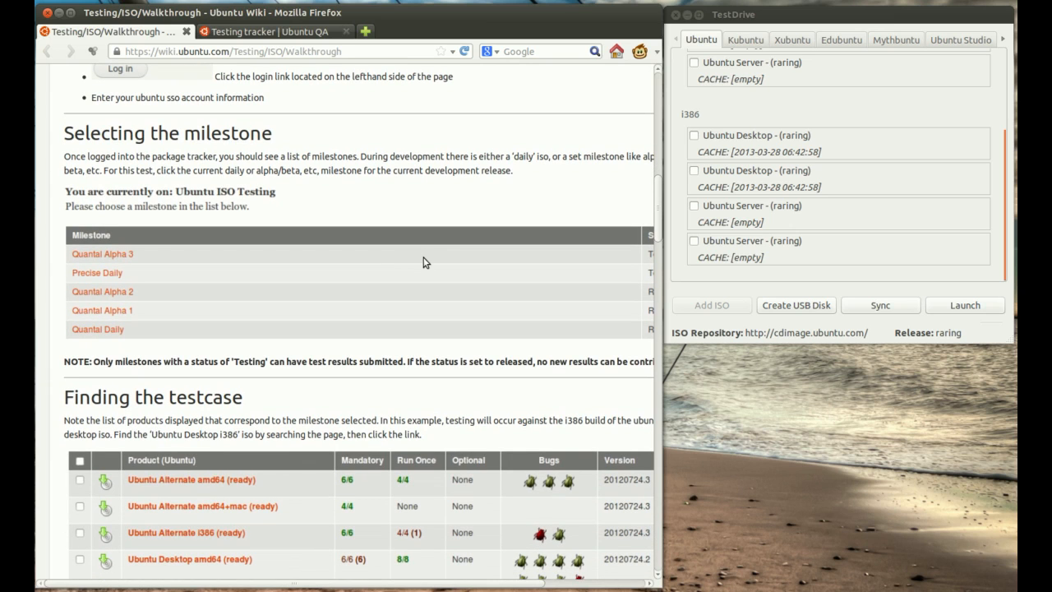
{"action": "left_click", "coordinate": [270, 32]}
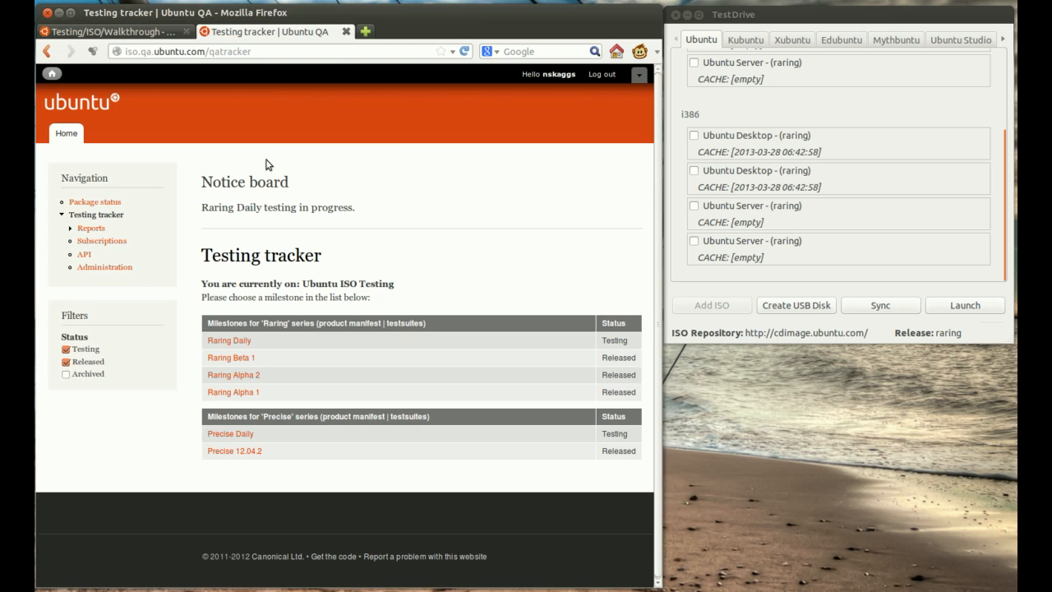
{"action": "left_click", "coordinate": [241, 344]}
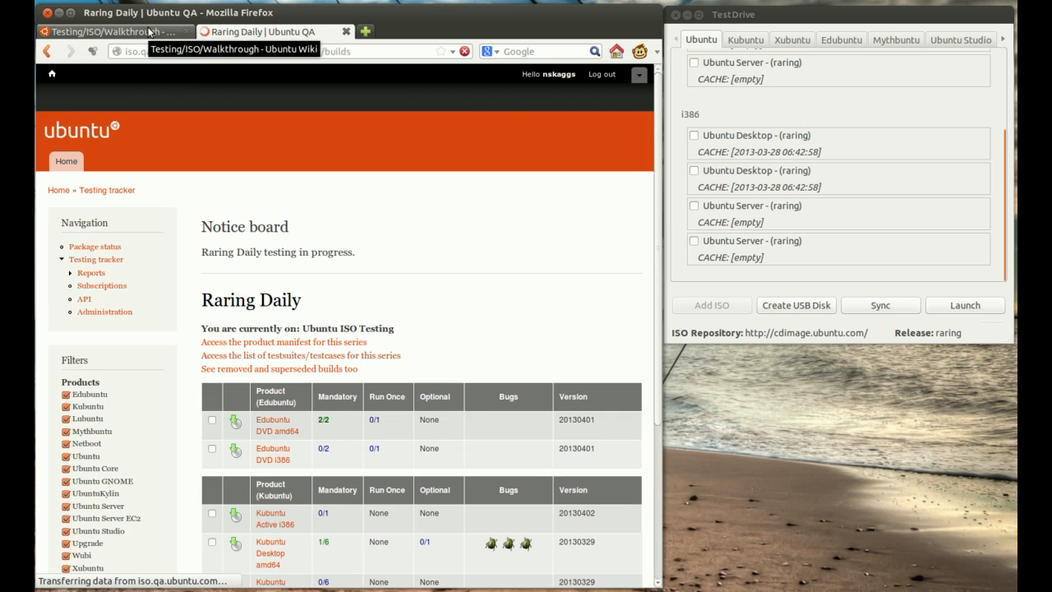
Step: Filter the Raring Daily builds to only the Ubuntu product, keeping the Partial and Tested statuses enabled
{"action": "scroll", "coordinate": [365, 229], "scroll_direction": "down", "scroll_amount": 3}
{"action": "scroll", "coordinate": [364, 232], "scroll_direction": "down", "scroll_amount": 2}
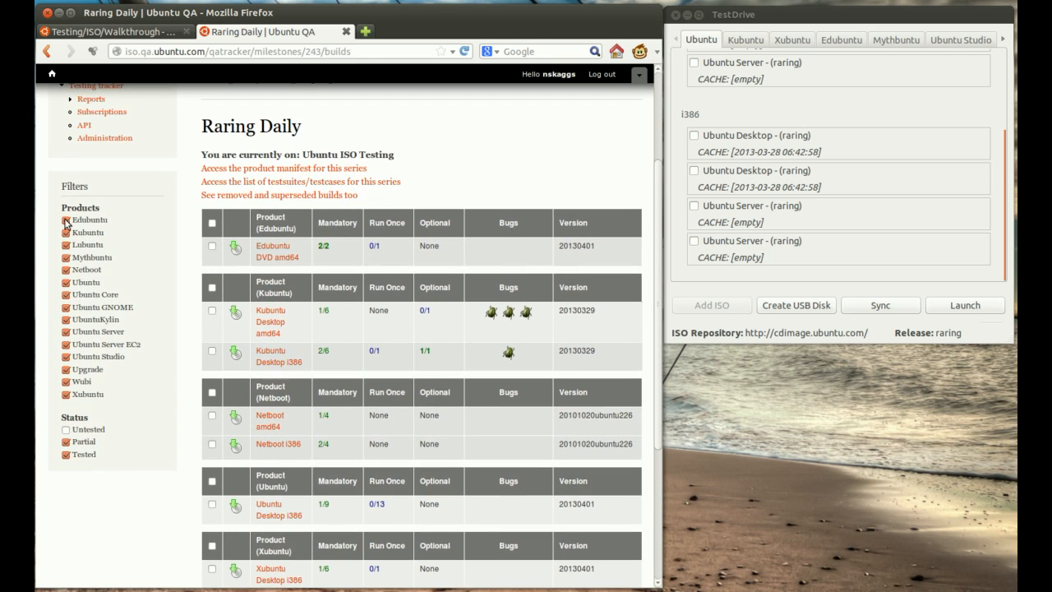
{"action": "left_click", "coordinate": [66, 220]}
{"action": "left_click", "coordinate": [66, 233]}
{"action": "left_click", "coordinate": [66, 245]}
{"action": "left_click", "coordinate": [65, 258]}
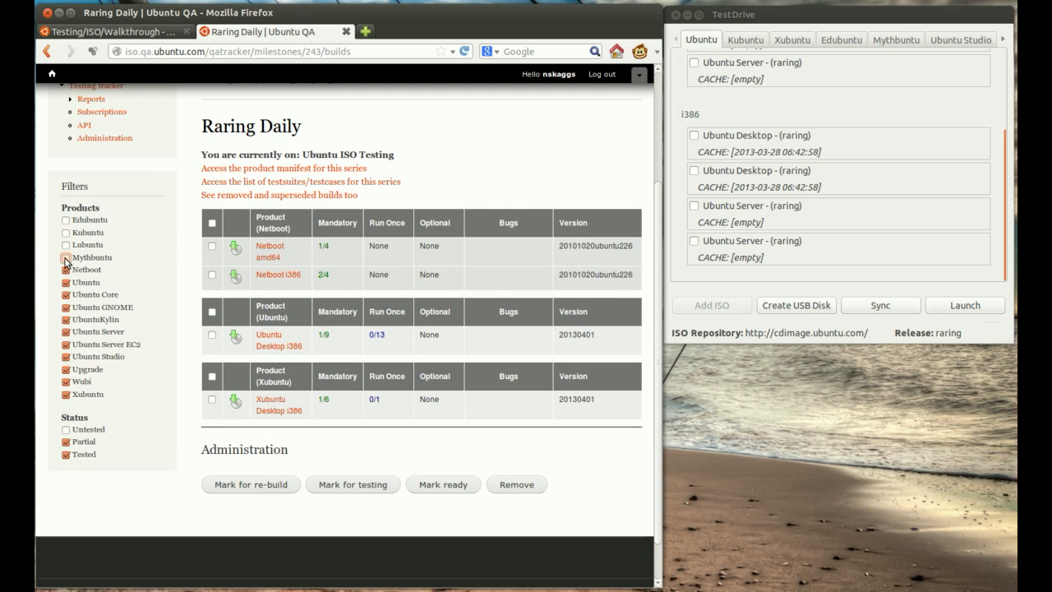
{"action": "left_click", "coordinate": [66, 270]}
{"action": "left_click", "coordinate": [66, 294]}
{"action": "left_click", "coordinate": [66, 306]}
{"action": "left_click", "coordinate": [66, 331]}
{"action": "left_click", "coordinate": [65, 331]}
{"action": "left_click", "coordinate": [66, 356]}
{"action": "left_click", "coordinate": [66, 344]}
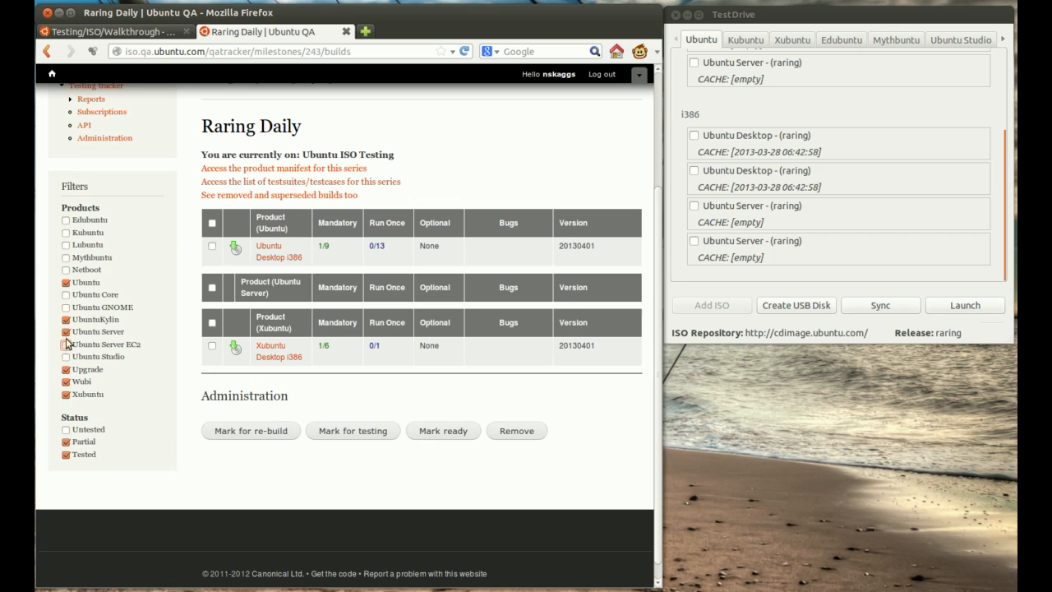
{"action": "left_click", "coordinate": [66, 331]}
{"action": "left_click", "coordinate": [65, 319]}
{"action": "left_click", "coordinate": [66, 369]}
{"action": "left_click", "coordinate": [66, 381]}
{"action": "left_click", "coordinate": [66, 394]}
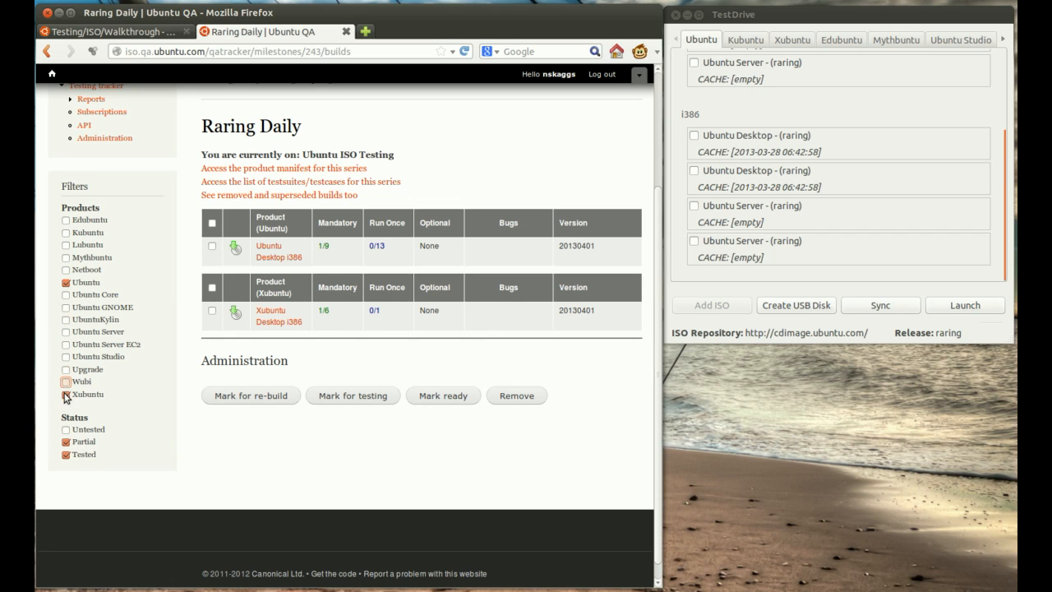
{"action": "left_click", "coordinate": [66, 395]}
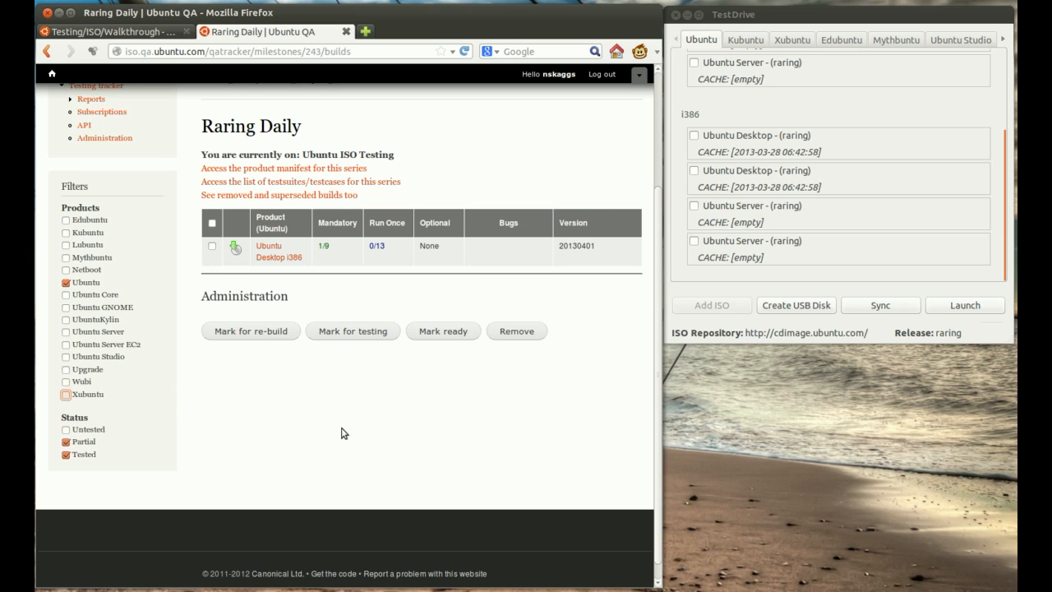
Step: Open the Ubuntu Desktop i386 build and its Install (entire disk) testcase
{"action": "left_click", "coordinate": [277, 259]}
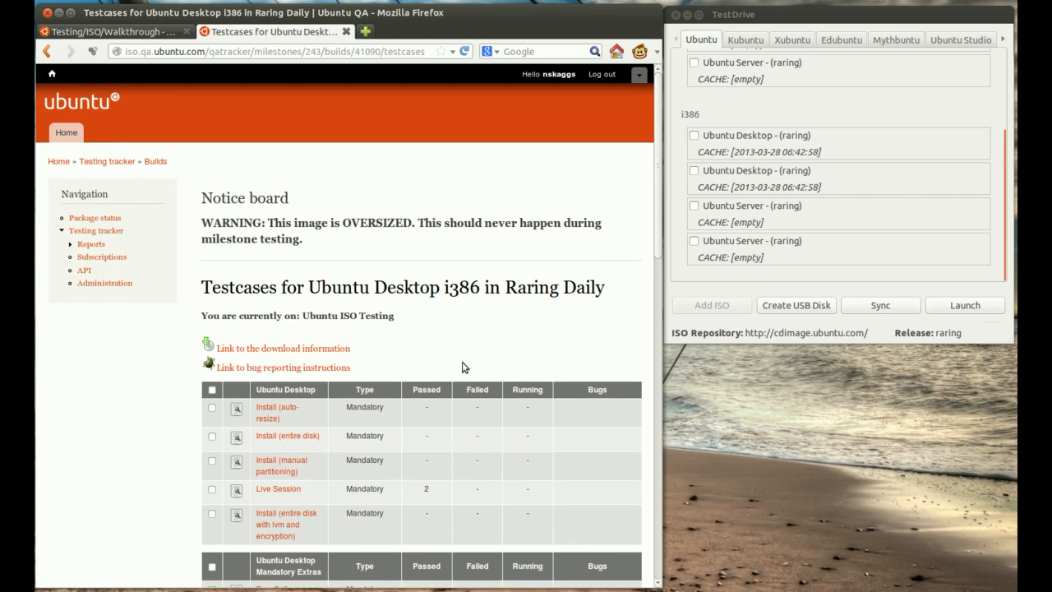
{"action": "scroll", "coordinate": [463, 367], "scroll_direction": "down", "scroll_amount": 5}
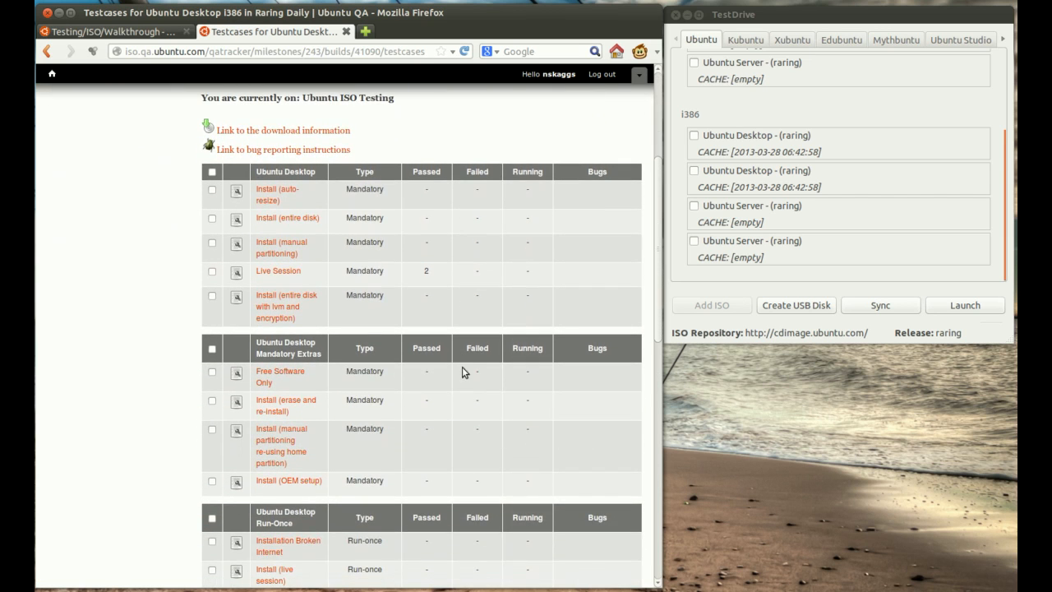
{"action": "left_click", "coordinate": [277, 220]}
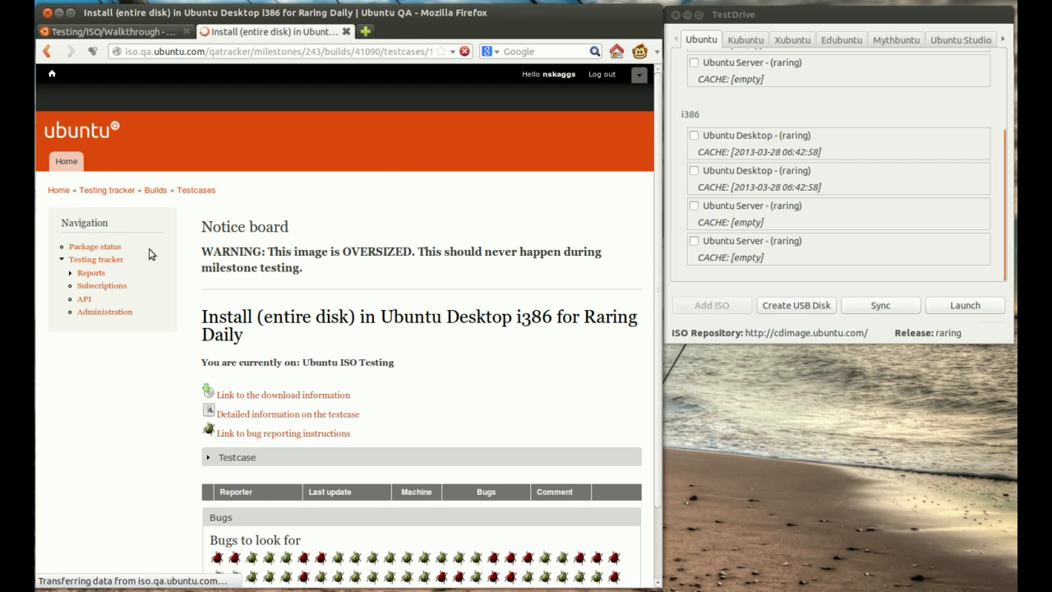
Step: View the download links for the Ubuntu Desktop i386 image and return to the testcase page
{"action": "scroll", "coordinate": [140, 309], "scroll_direction": "down", "scroll_amount": 3}
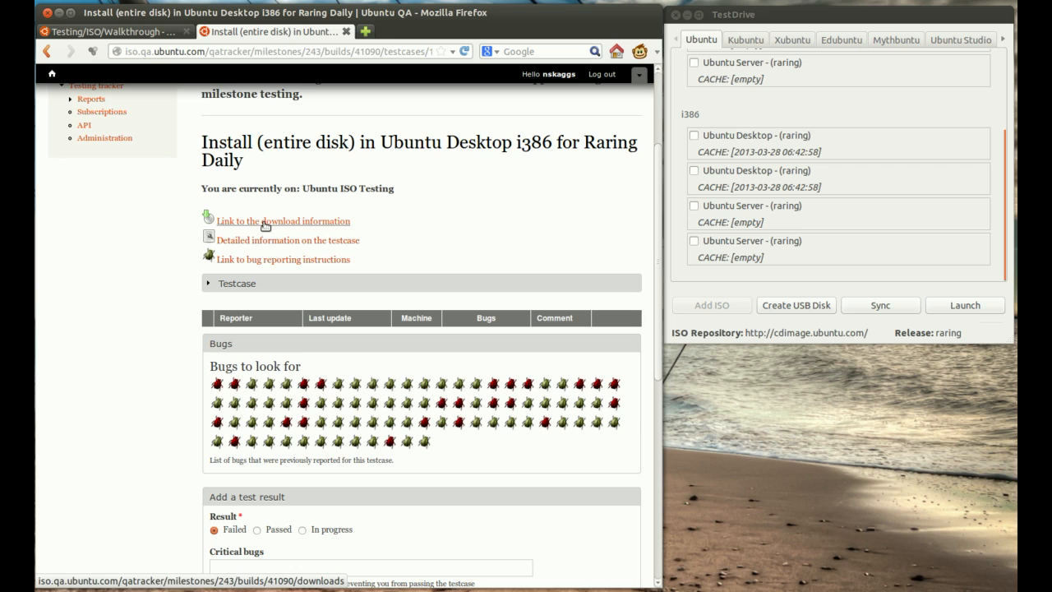
{"action": "left_click", "coordinate": [308, 222]}
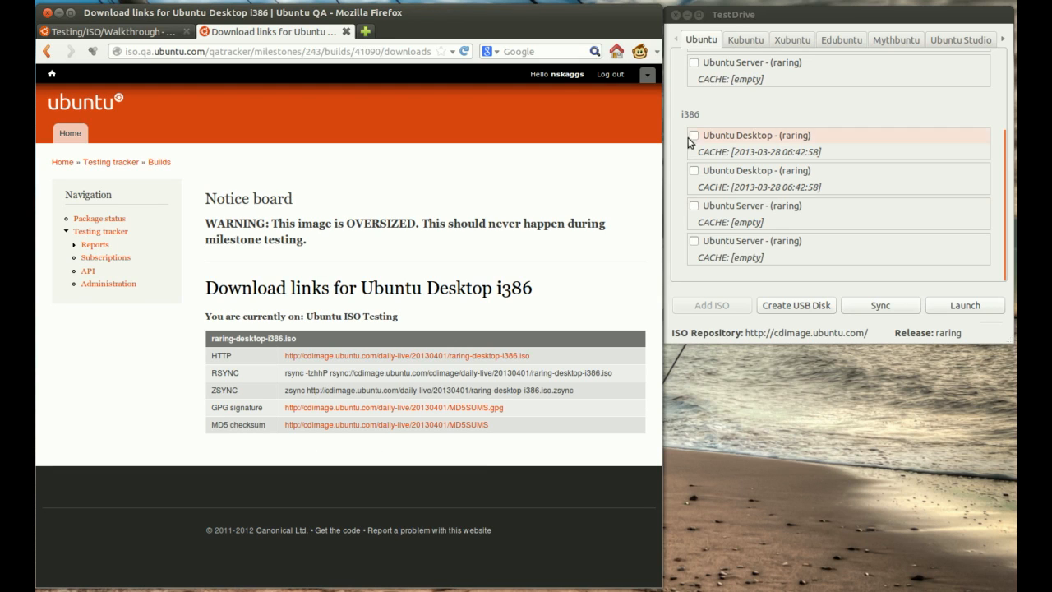
{"action": "right_click", "coordinate": [260, 267]}
{"action": "left_click", "coordinate": [269, 276]}
Step: Expand the Testcase section of Install (entire disk) to show its instructions
{"action": "scroll", "coordinate": [208, 206], "scroll_direction": "down", "scroll_amount": 2}
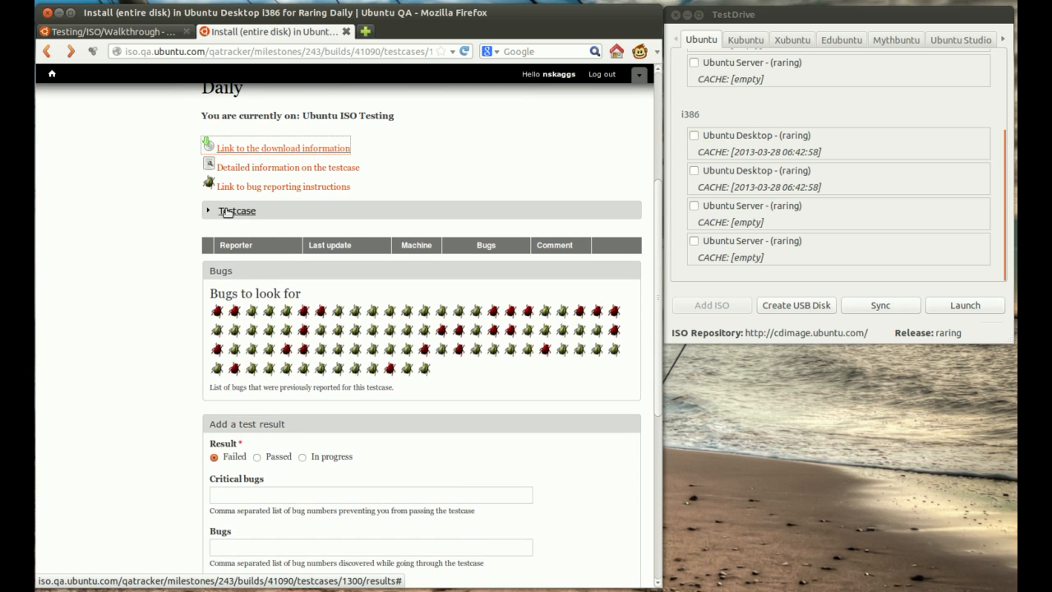
{"action": "left_click", "coordinate": [227, 212]}
{"action": "scroll", "coordinate": [155, 308], "scroll_direction": "up", "scroll_amount": 3}
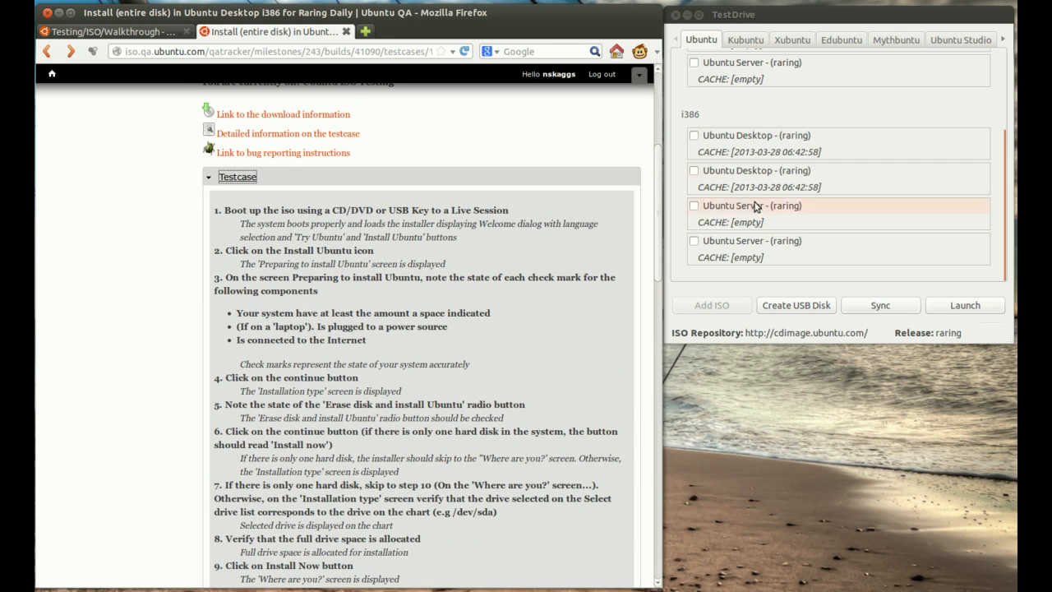
Step: Launch the first i386 Ubuntu Desktop (raring) image from TestDrive and reposition its virtual machine window
{"action": "left_click", "coordinate": [748, 136]}
{"action": "left_click", "coordinate": [950, 306]}
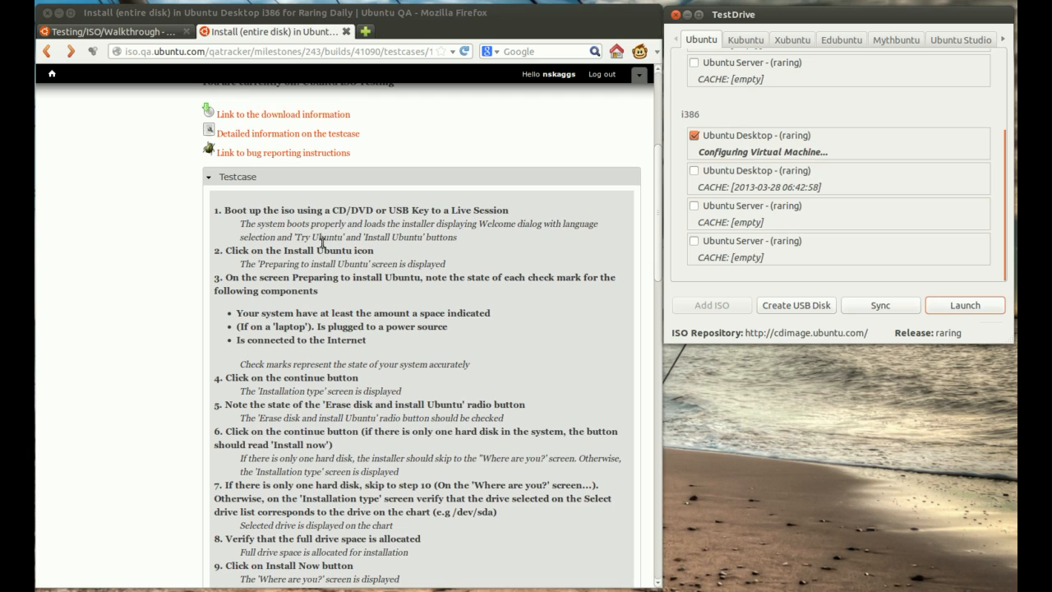
{"action": "left_click_drag", "start_coordinate": [703, 159], "coordinate": [515, 162]}
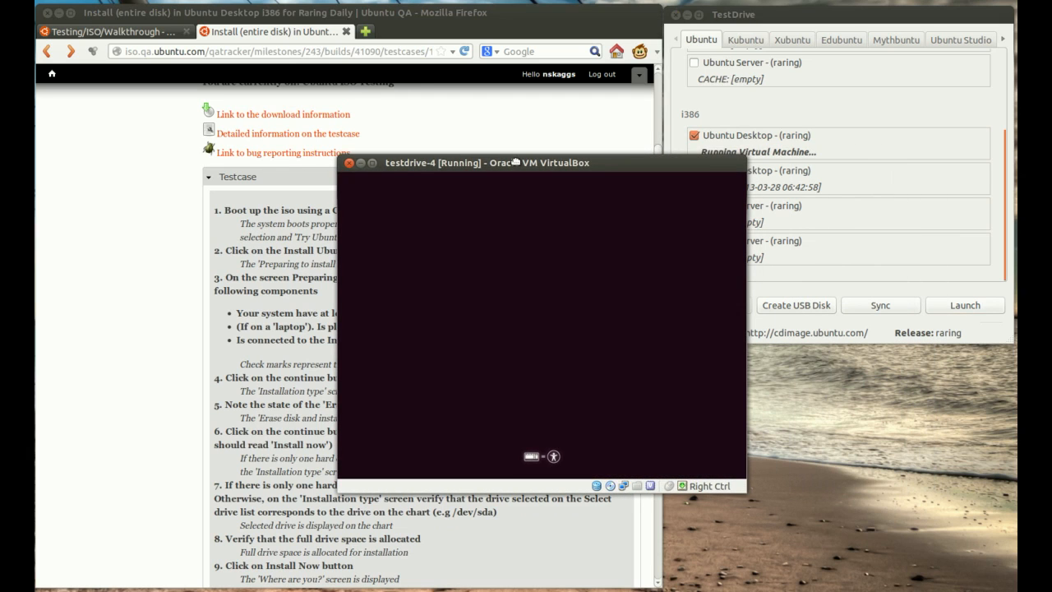
Step: Look through TestDrive's amd64 and i386 Ubuntu images, then return to the booting virtual machine
{"action": "left_click", "coordinate": [777, 18]}
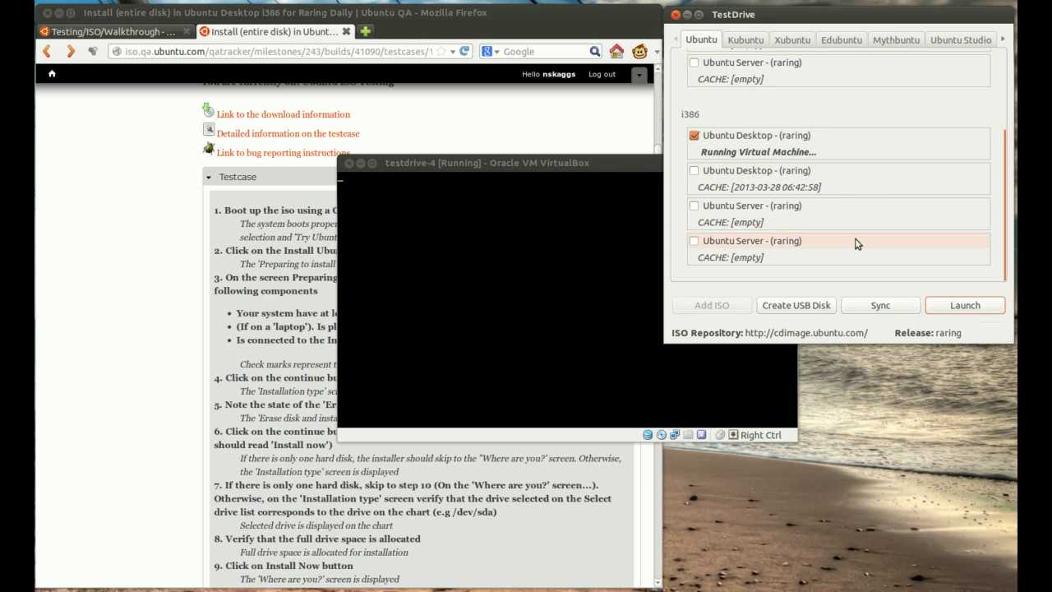
{"action": "scroll", "coordinate": [856, 261], "scroll_direction": "up", "scroll_amount": 3}
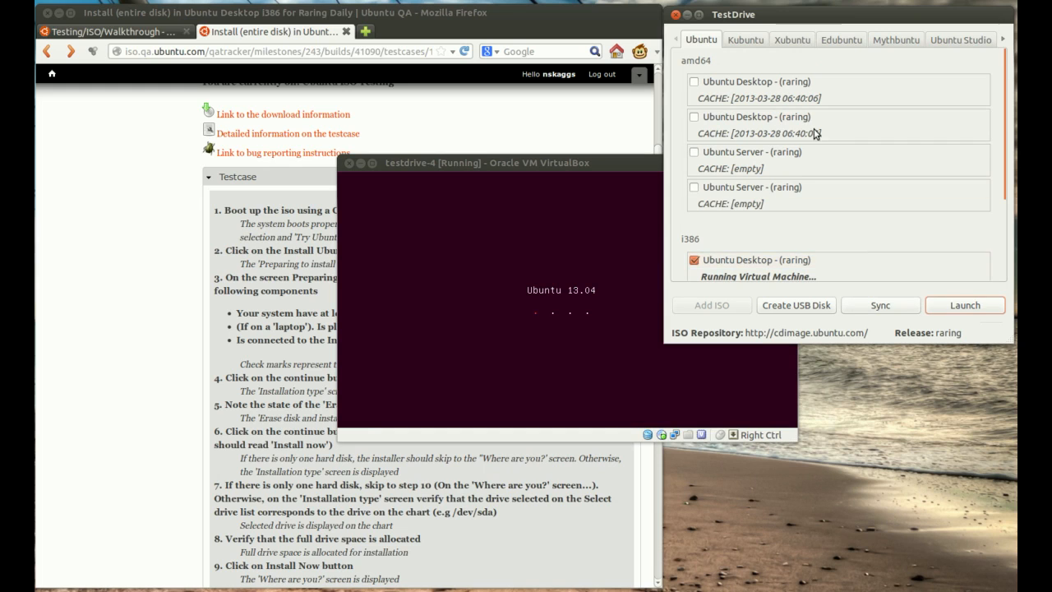
{"action": "scroll", "coordinate": [815, 185], "scroll_direction": "down", "scroll_amount": 1}
{"action": "scroll", "coordinate": [813, 197], "scroll_direction": "up", "scroll_amount": 1}
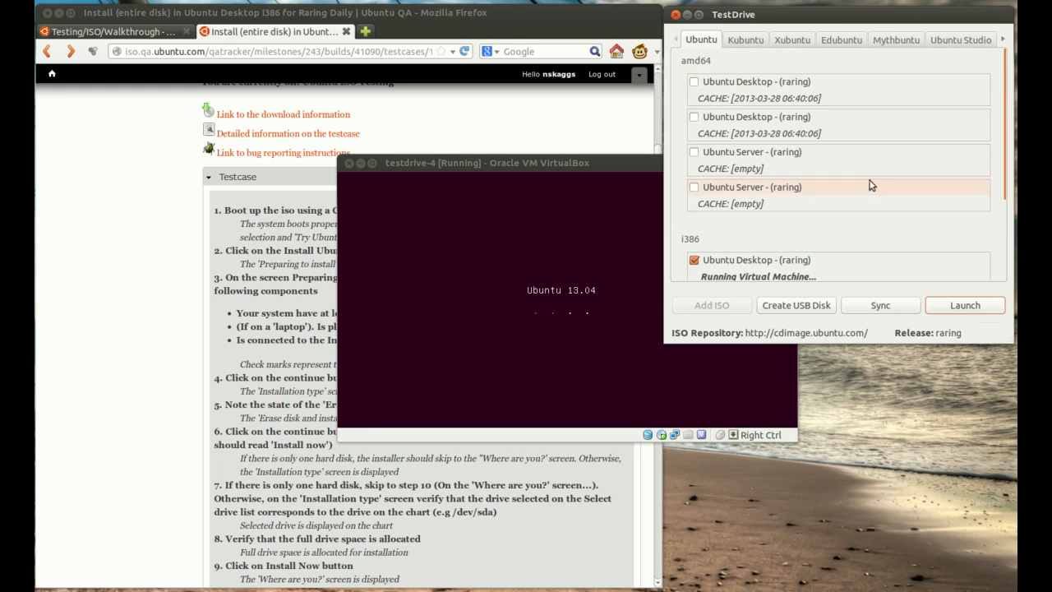
{"action": "scroll", "coordinate": [822, 211], "scroll_direction": "down", "scroll_amount": 3}
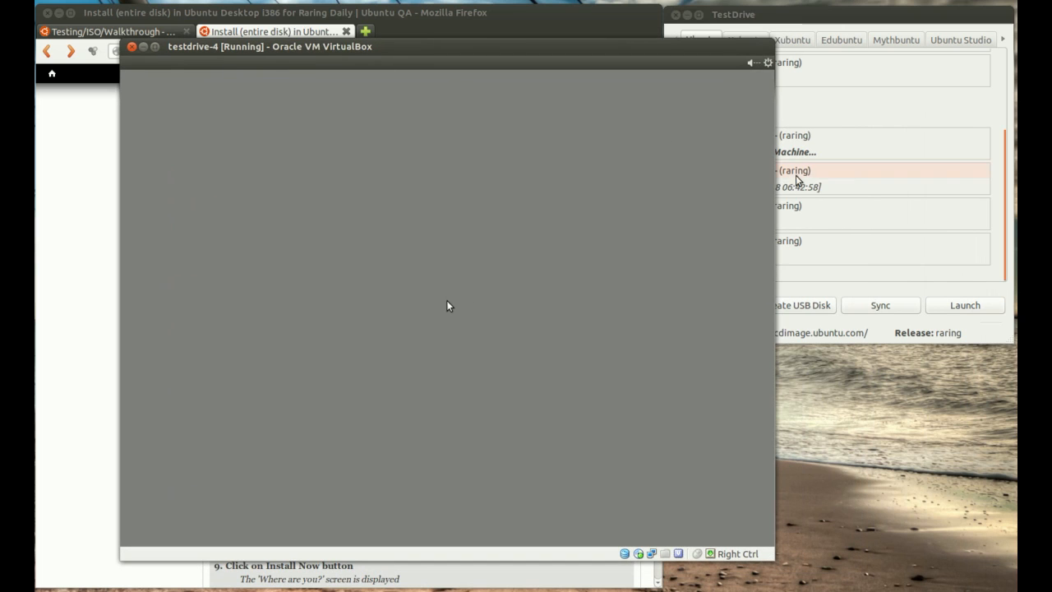
{"action": "left_click", "coordinate": [833, 28]}
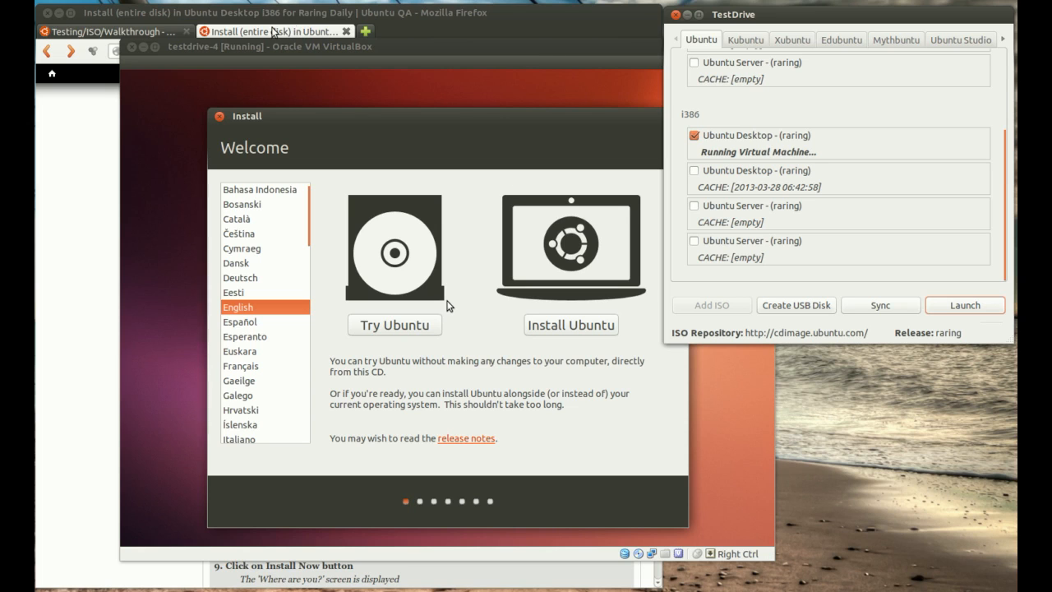
{"action": "left_click", "coordinate": [482, 46]}
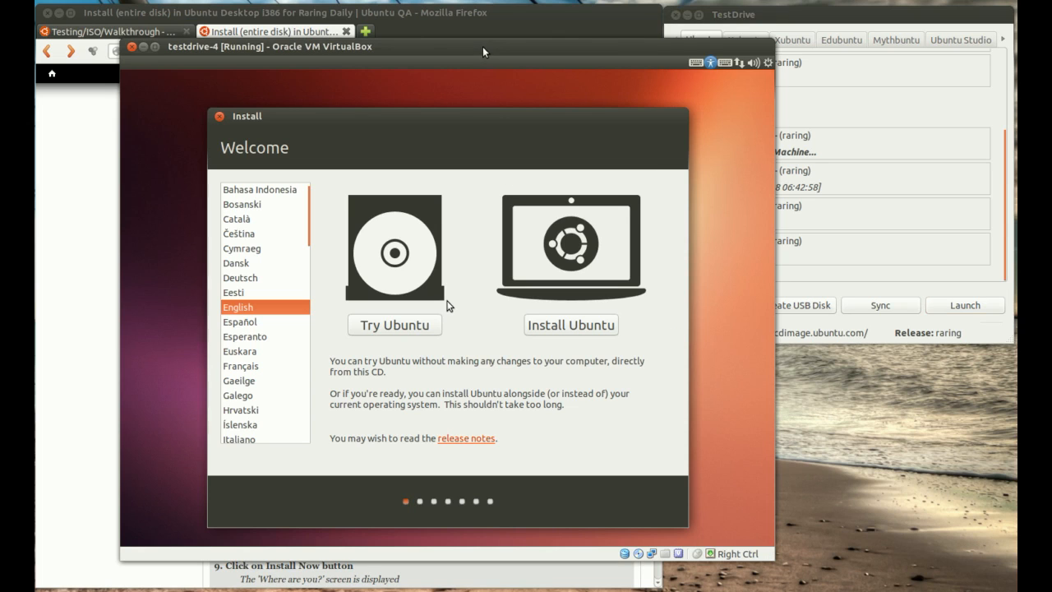
Step: Review the Install (entire disk) testcase instructions in Firefox and return to the installer's Welcome screen in VirtualBox
{"action": "left_click", "coordinate": [304, 31]}
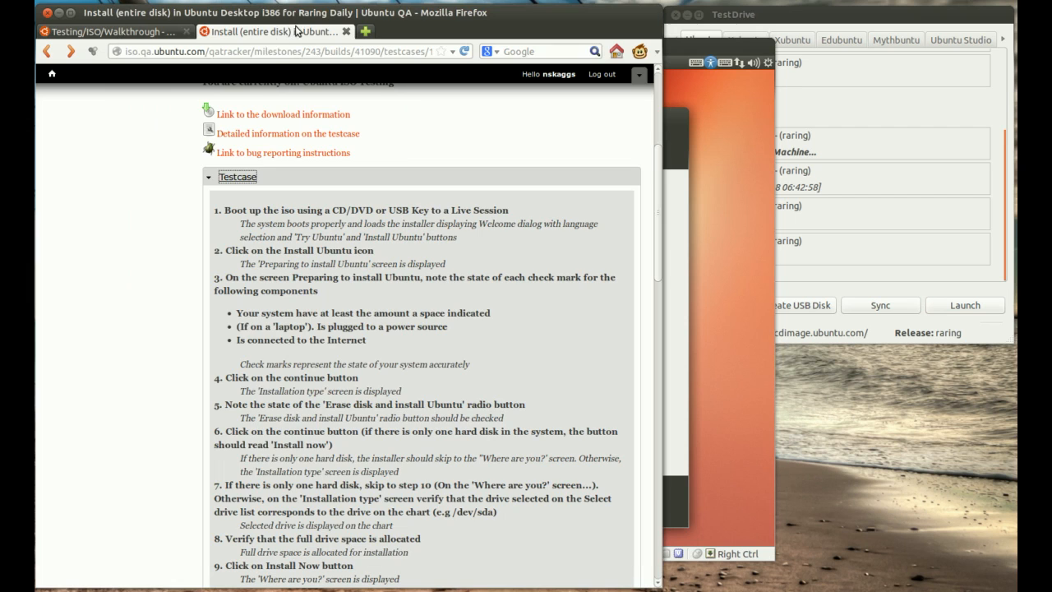
{"action": "scroll", "coordinate": [170, 320], "scroll_direction": "down", "scroll_amount": 3}
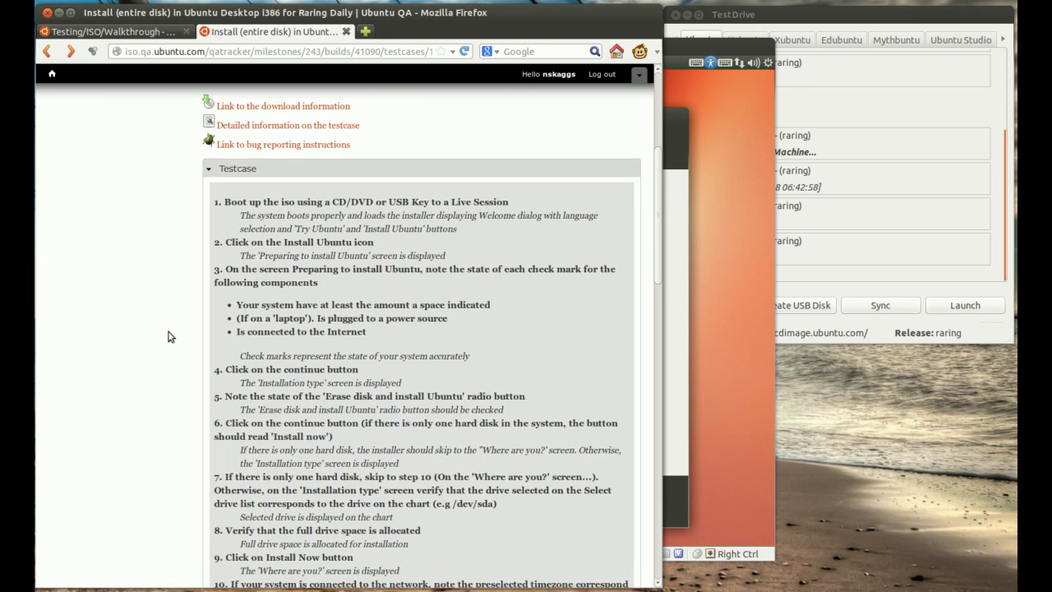
{"action": "scroll", "coordinate": [170, 337], "scroll_direction": "down", "scroll_amount": 1}
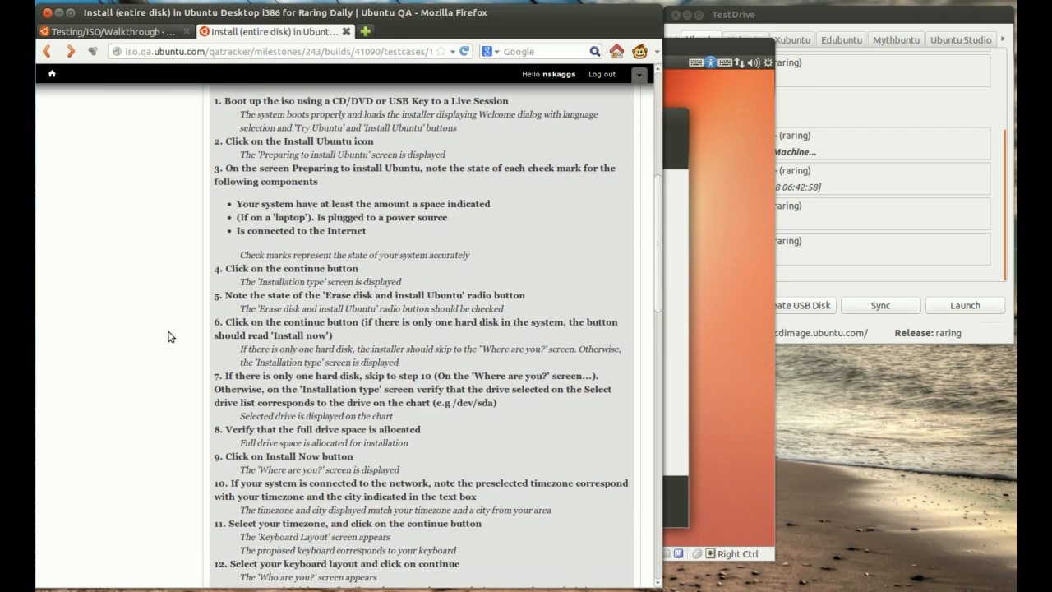
{"action": "scroll", "coordinate": [170, 337], "scroll_direction": "down", "scroll_amount": 1}
{"action": "scroll", "coordinate": [176, 173], "scroll_direction": "up", "scroll_amount": 2}
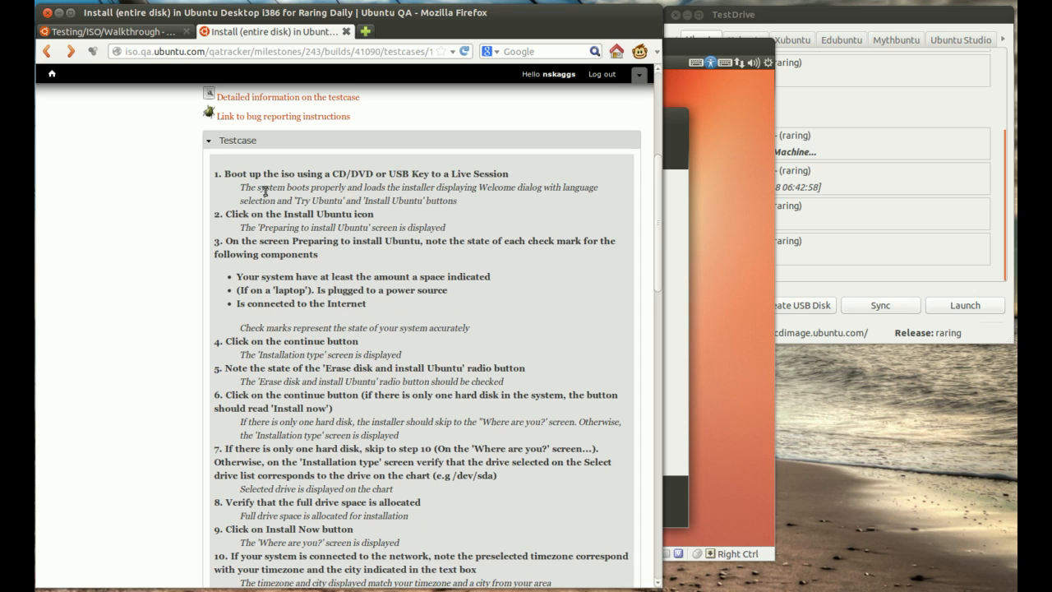
{"action": "scroll", "coordinate": [384, 248], "scroll_direction": "down", "scroll_amount": 1}
{"action": "left_click", "coordinate": [707, 48]}
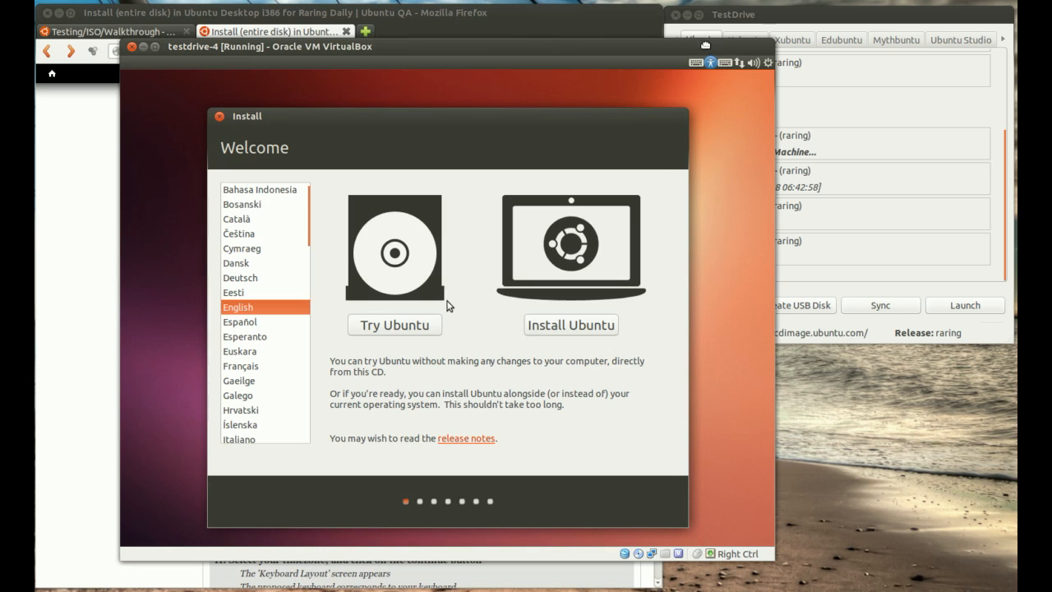
Step: Switch to Firefox and review the expected result of testcase step 1 about booting to a Live Session
{"action": "left_click", "coordinate": [70, 194]}
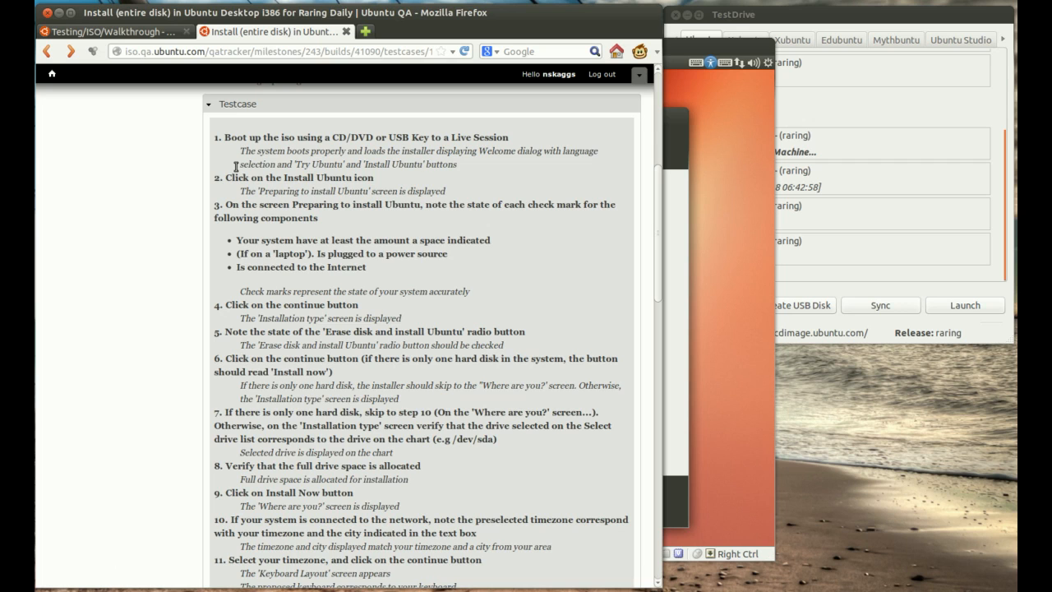
{"action": "left_click_drag", "start_coordinate": [239, 150], "coordinate": [488, 153]}
{"action": "left_click", "coordinate": [488, 169]}
Step: Open the testcase format page linked from the walkthrough's "Executing the testcase" section in a new tab and bring it up
{"action": "left_click", "coordinate": [102, 32]}
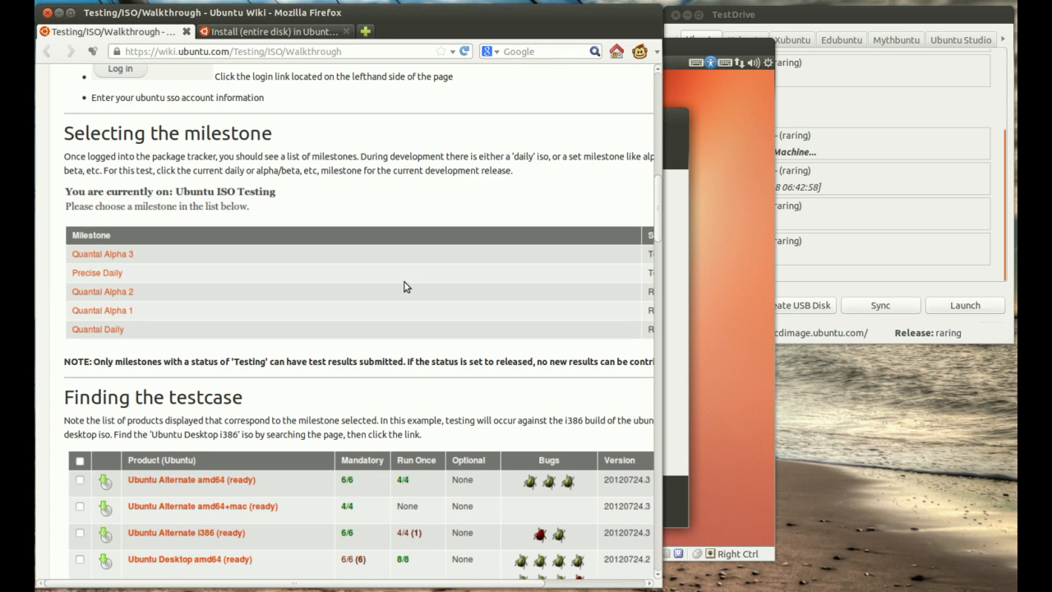
{"action": "scroll", "coordinate": [404, 287], "scroll_direction": "down", "scroll_amount": 5}
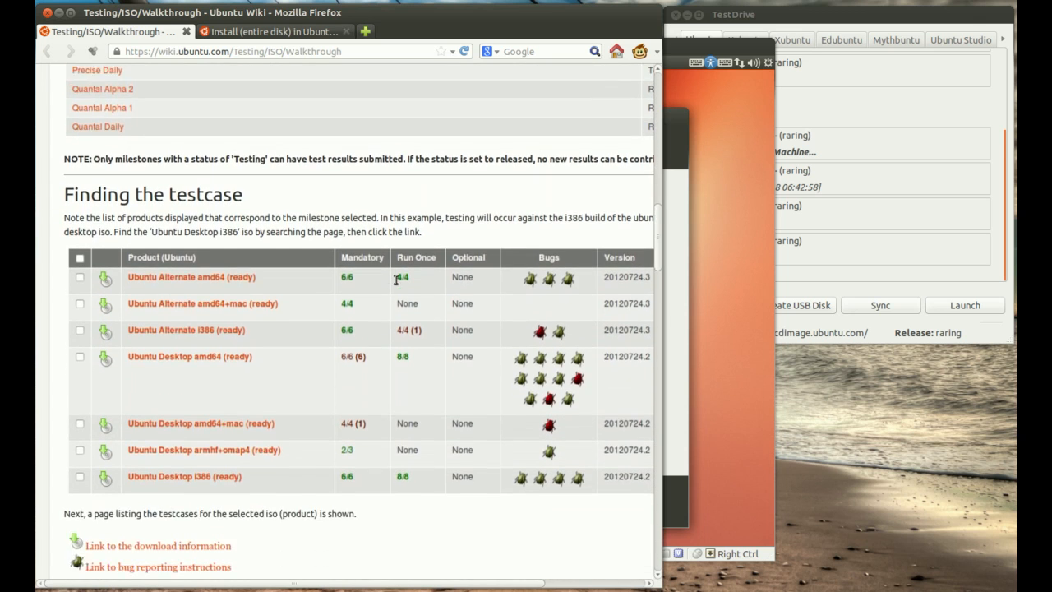
{"action": "scroll", "coordinate": [343, 380], "scroll_direction": "down", "scroll_amount": 10}
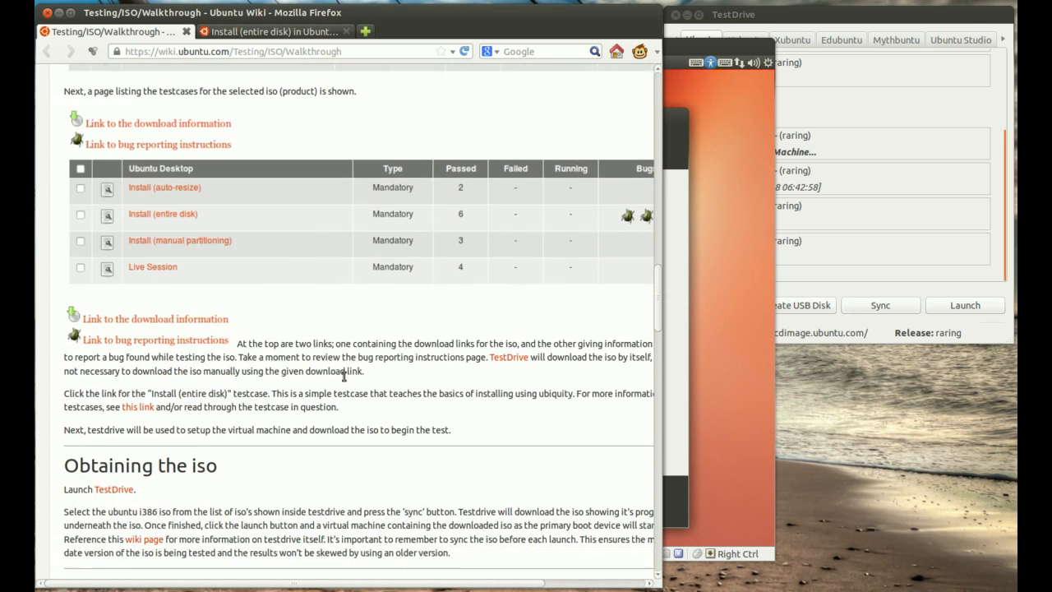
{"action": "scroll", "coordinate": [344, 380], "scroll_direction": "down", "scroll_amount": 5}
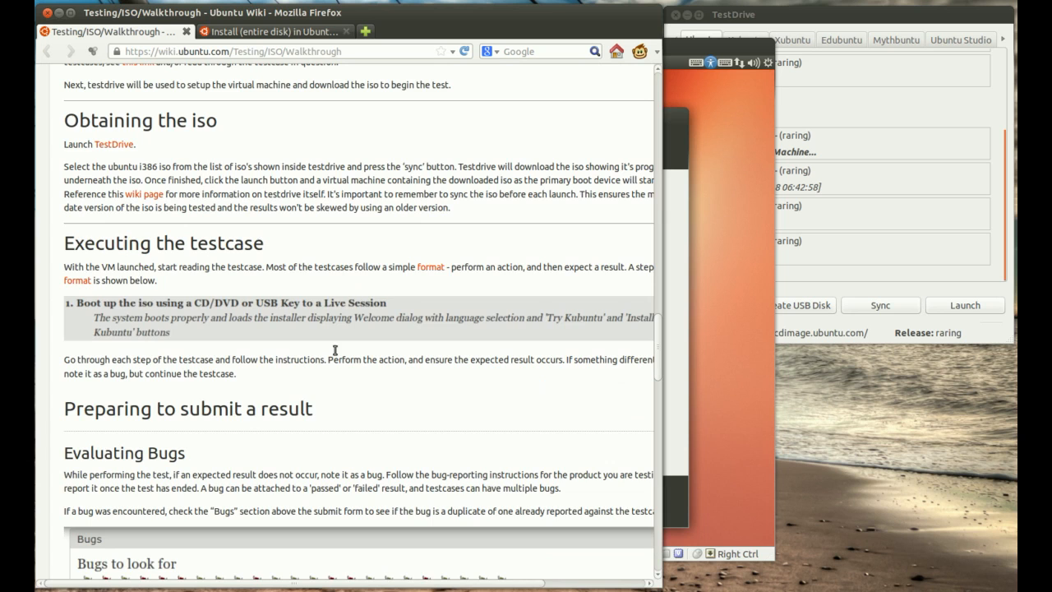
{"action": "scroll", "coordinate": [377, 307], "scroll_direction": "down", "scroll_amount": 2}
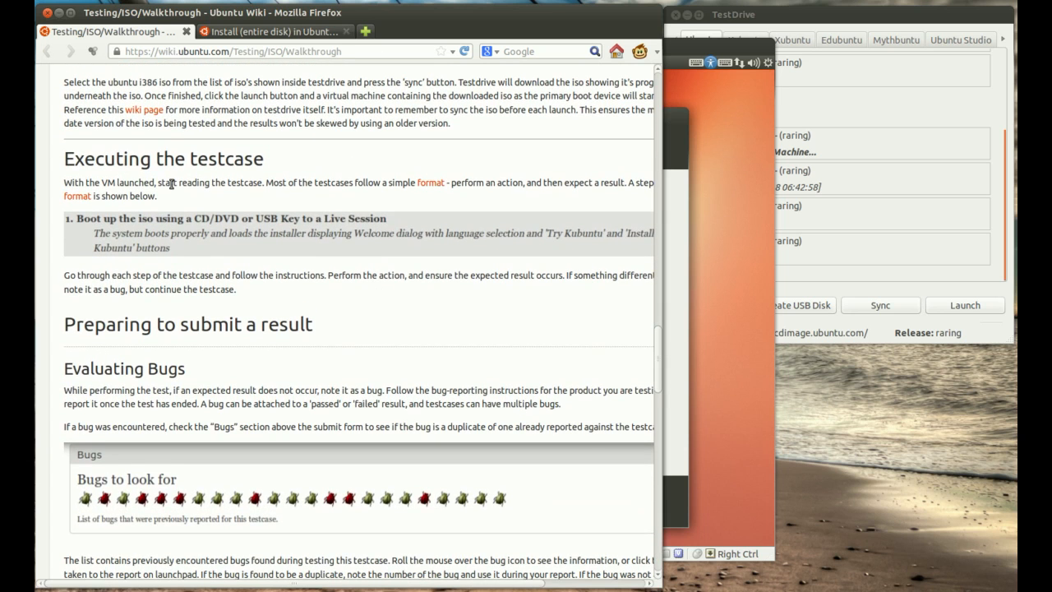
{"action": "scroll", "coordinate": [336, 349], "scroll_direction": "up", "scroll_amount": 1}
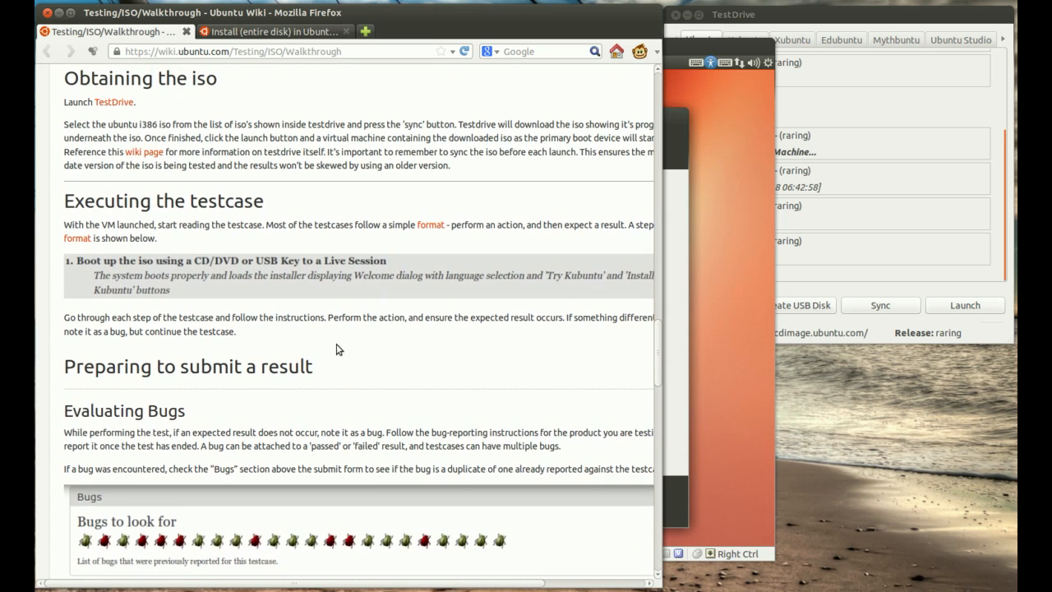
{"action": "middle_click", "coordinate": [425, 227]}
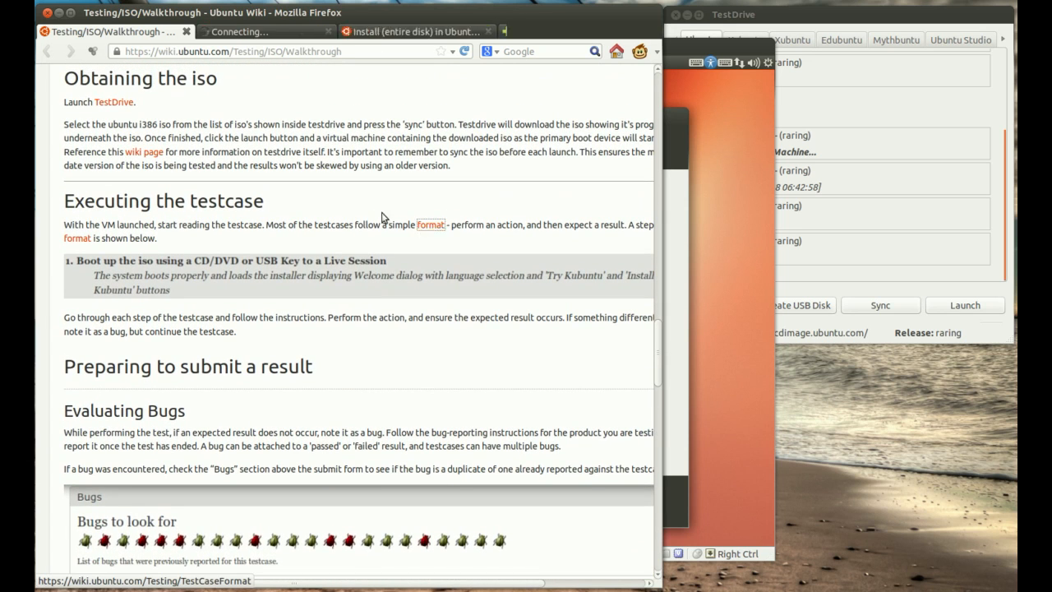
{"action": "left_click", "coordinate": [247, 36]}
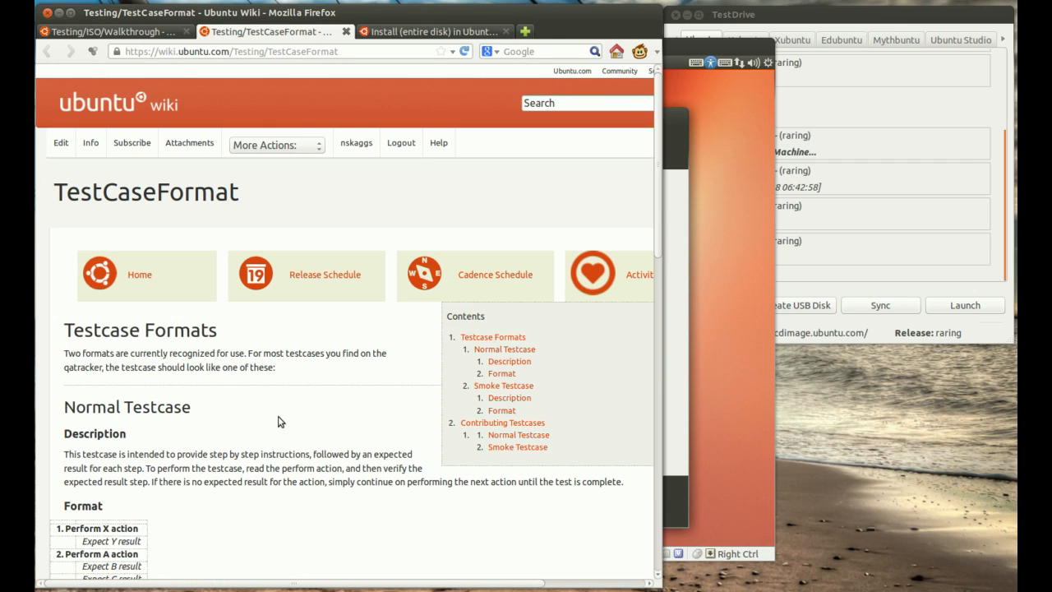
Step: Read the Normal Testcase and Smoke Testcase sections, examining how actions and expected results are laid out
{"action": "scroll", "coordinate": [260, 381], "scroll_direction": "down", "scroll_amount": 1}
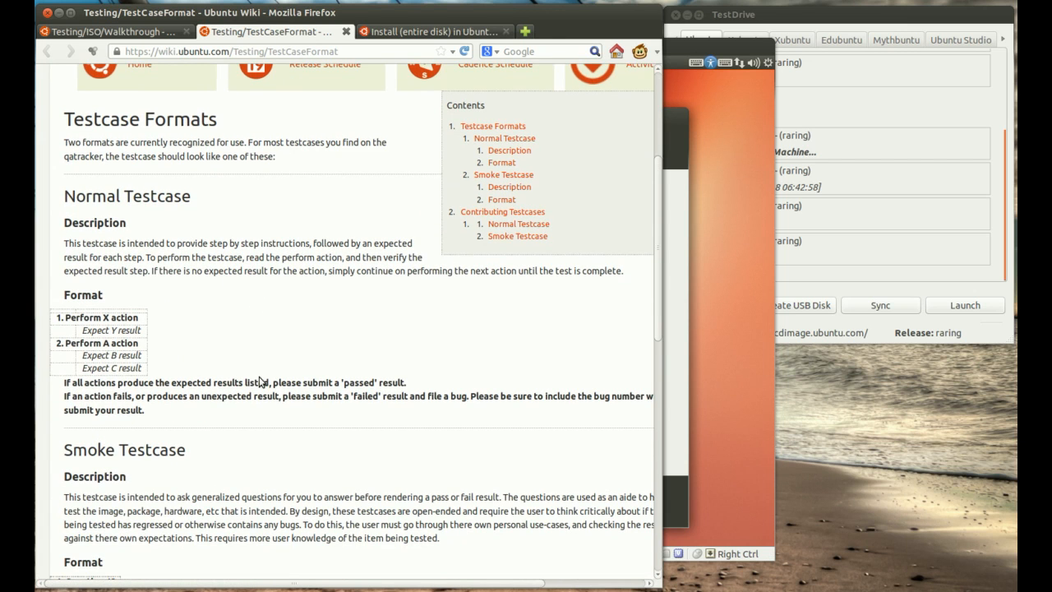
{"action": "double_click", "coordinate": [70, 196]}
{"action": "left_click_drag", "start_coordinate": [148, 204], "coordinate": [197, 232]}
{"action": "left_click", "coordinate": [269, 294]}
{"action": "scroll", "coordinate": [120, 294], "scroll_direction": "down", "scroll_amount": 1}
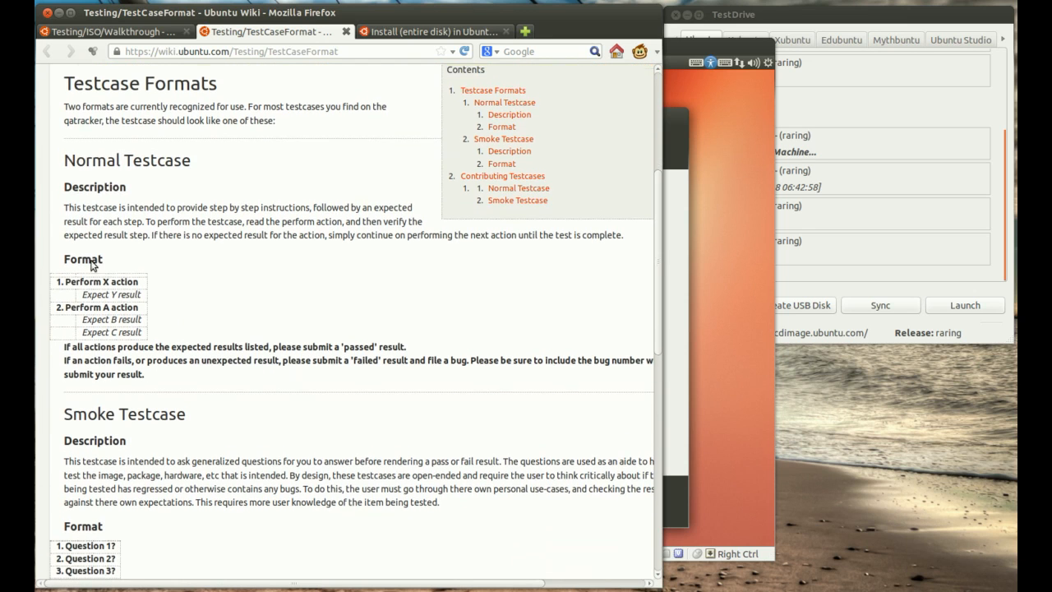
{"action": "left_click_drag", "start_coordinate": [68, 198], "coordinate": [338, 215]}
{"action": "left_click", "coordinate": [350, 261]}
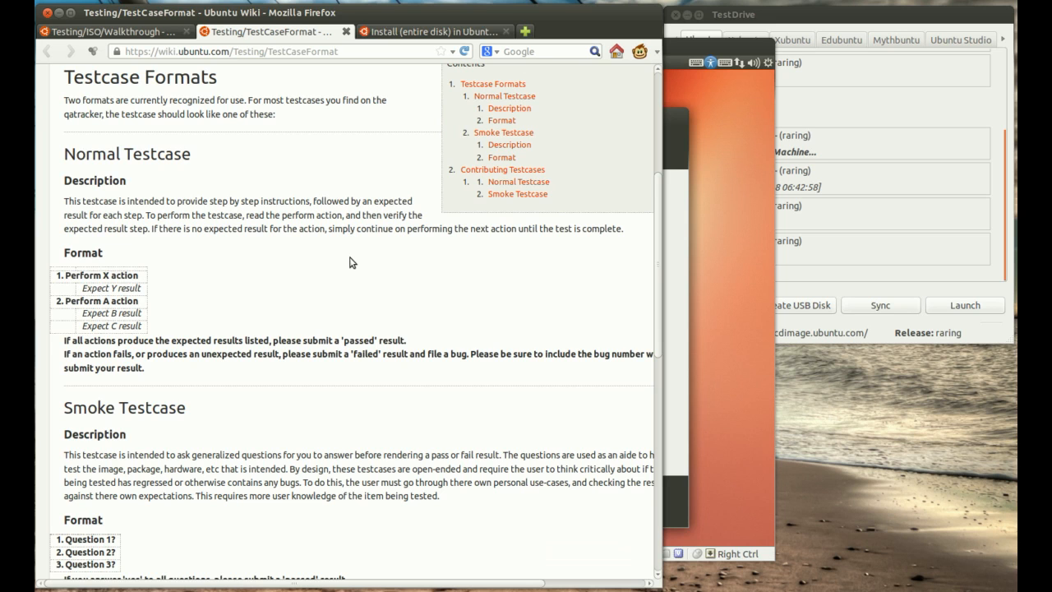
{"action": "scroll", "coordinate": [345, 267], "scroll_direction": "down", "scroll_amount": 2}
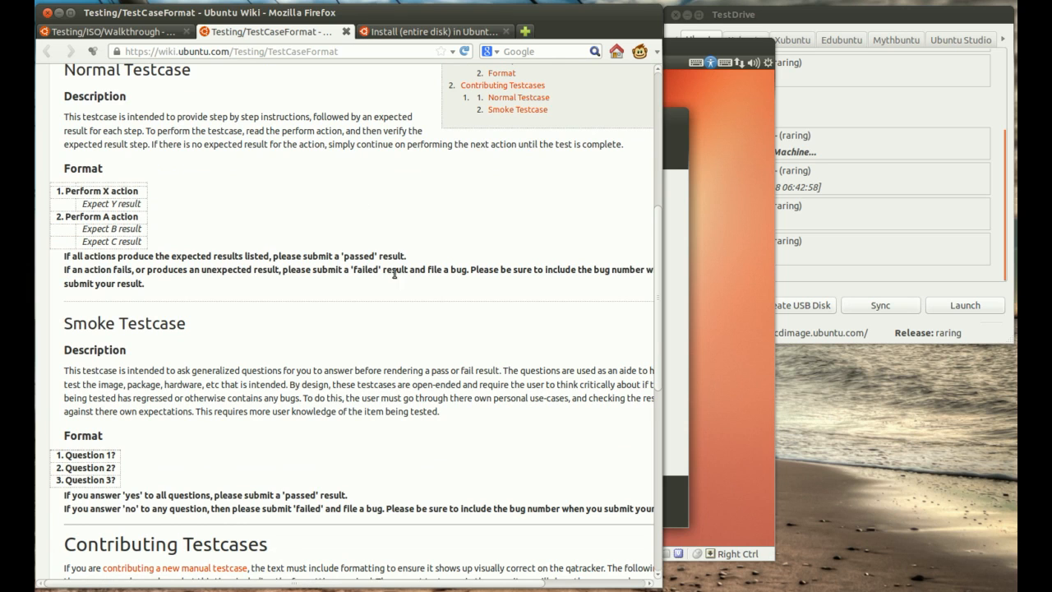
{"action": "scroll", "coordinate": [267, 274], "scroll_direction": "up", "scroll_amount": 1}
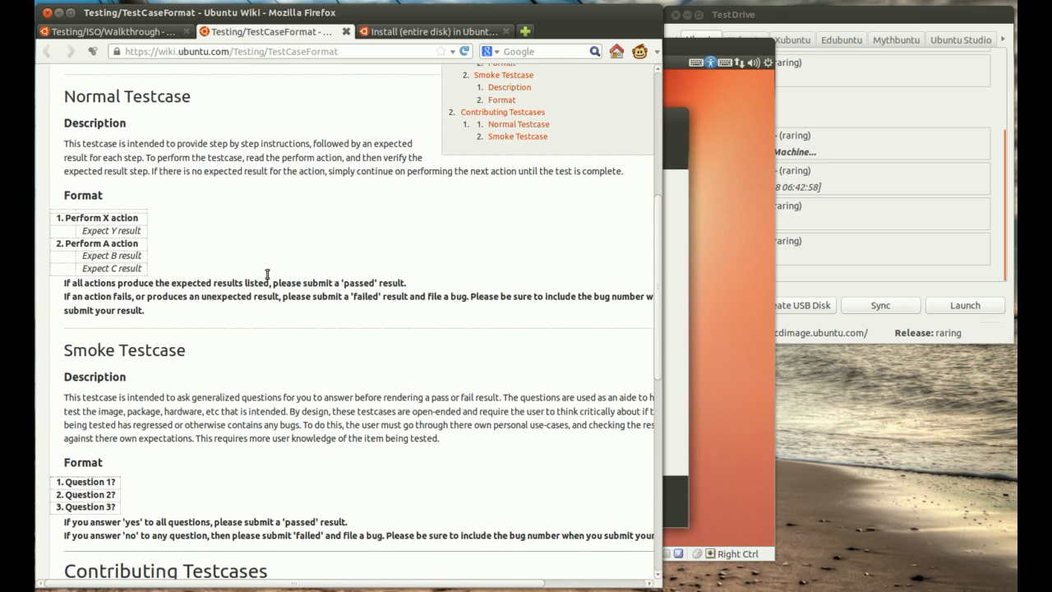
{"action": "scroll", "coordinate": [267, 273], "scroll_direction": "up", "scroll_amount": 1}
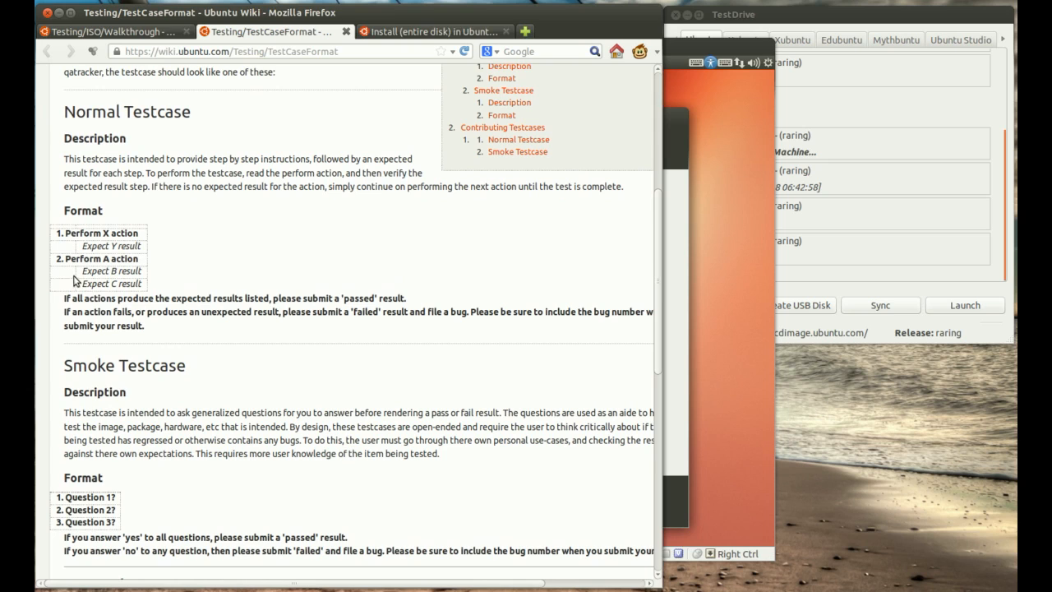
{"action": "left_click_drag", "start_coordinate": [83, 271], "coordinate": [145, 275]}
{"action": "left_click", "coordinate": [140, 283]}
{"action": "left_click_drag", "start_coordinate": [82, 288], "coordinate": [148, 286]}
{"action": "left_click", "coordinate": [220, 262]}
Step: Return to the Install (entire disk) testcase, switch to the VirtualBox window and choose to install Ubuntu from the Welcome screen
{"action": "left_click", "coordinate": [445, 33]}
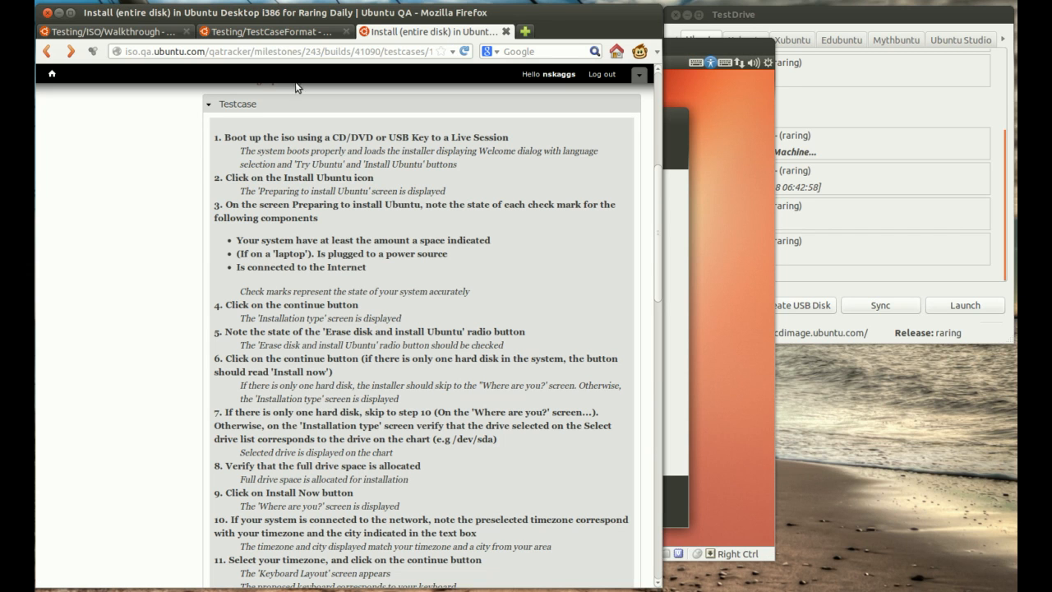
{"action": "left_click", "coordinate": [697, 55]}
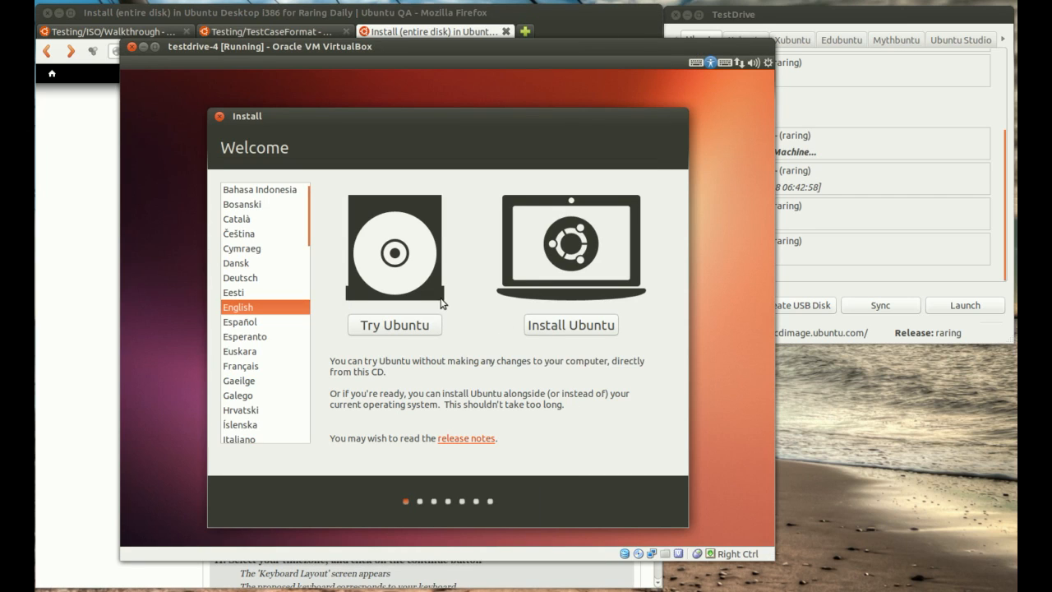
{"action": "left_click", "coordinate": [592, 333]}
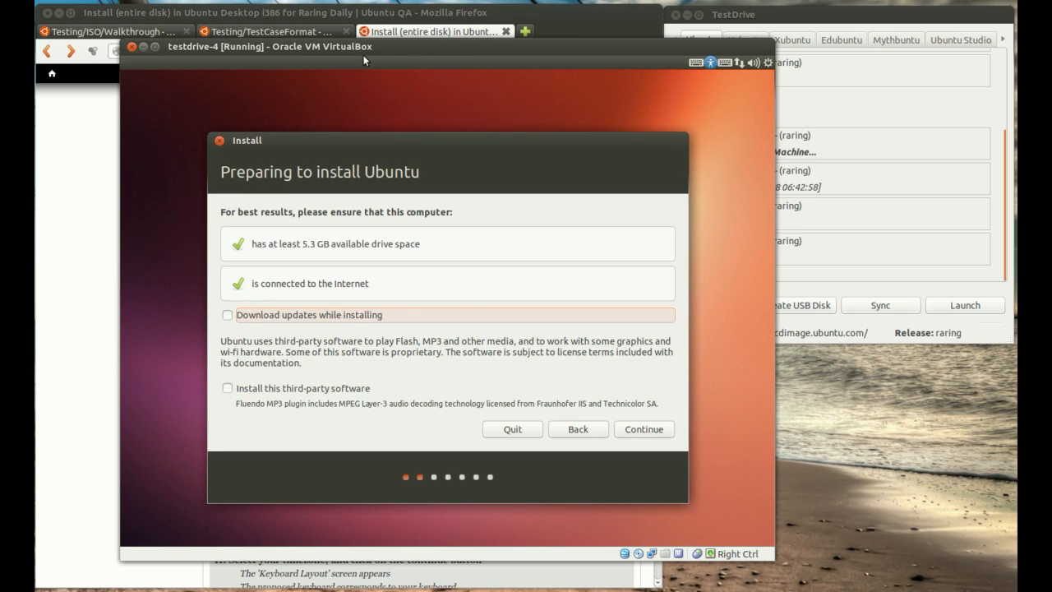
Step: Rearrange the VirtualBox and Firefox windows so the testcase steps stay readable beside the installer
{"action": "left_click_drag", "start_coordinate": [226, 55], "coordinate": [462, 61]}
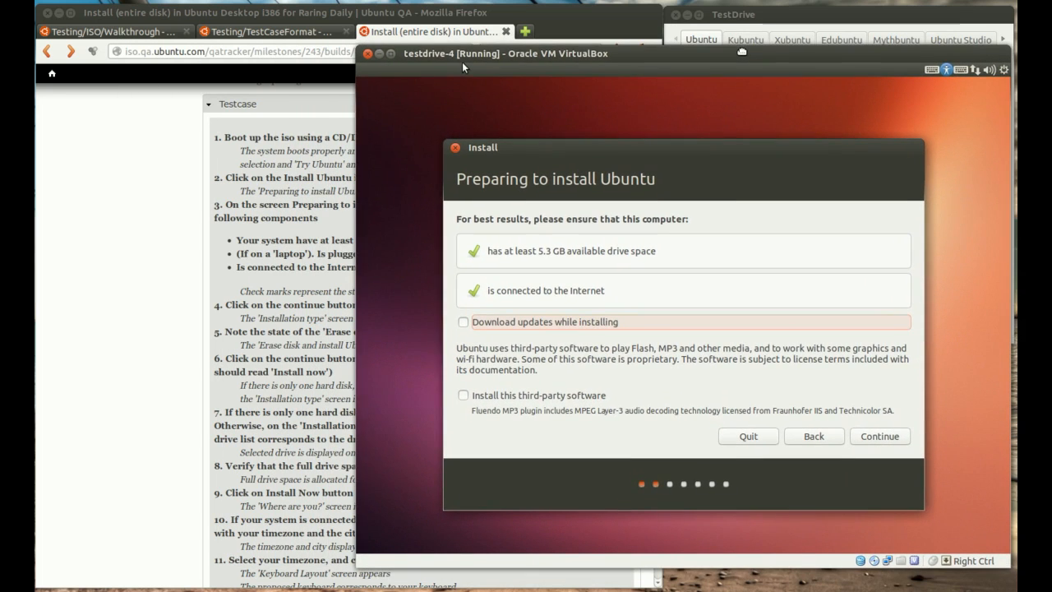
{"action": "left_click", "coordinate": [536, 37]}
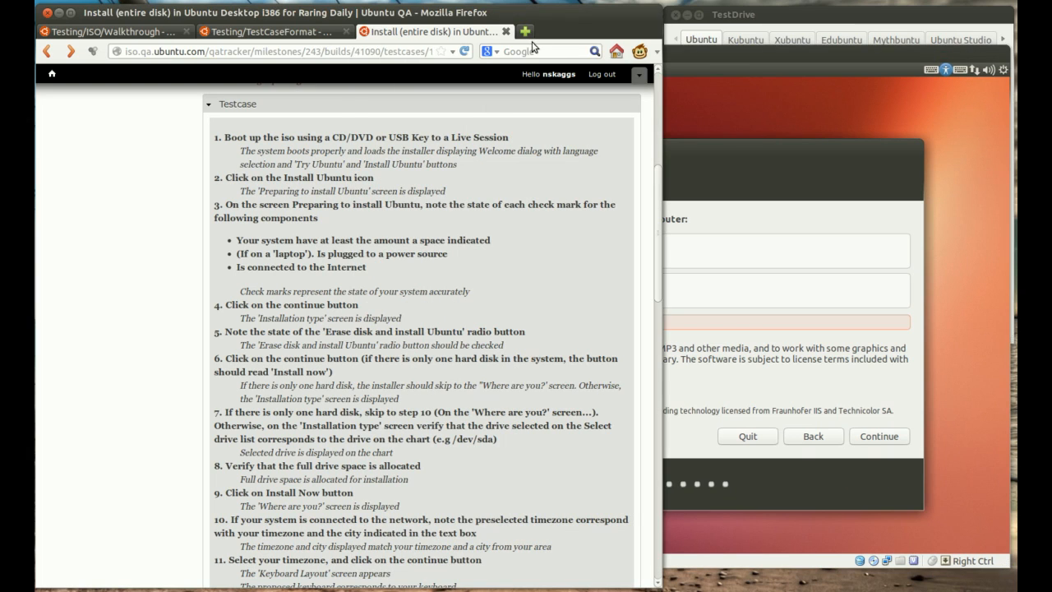
{"action": "left_click_drag", "start_coordinate": [519, 20], "coordinate": [350, 11]}
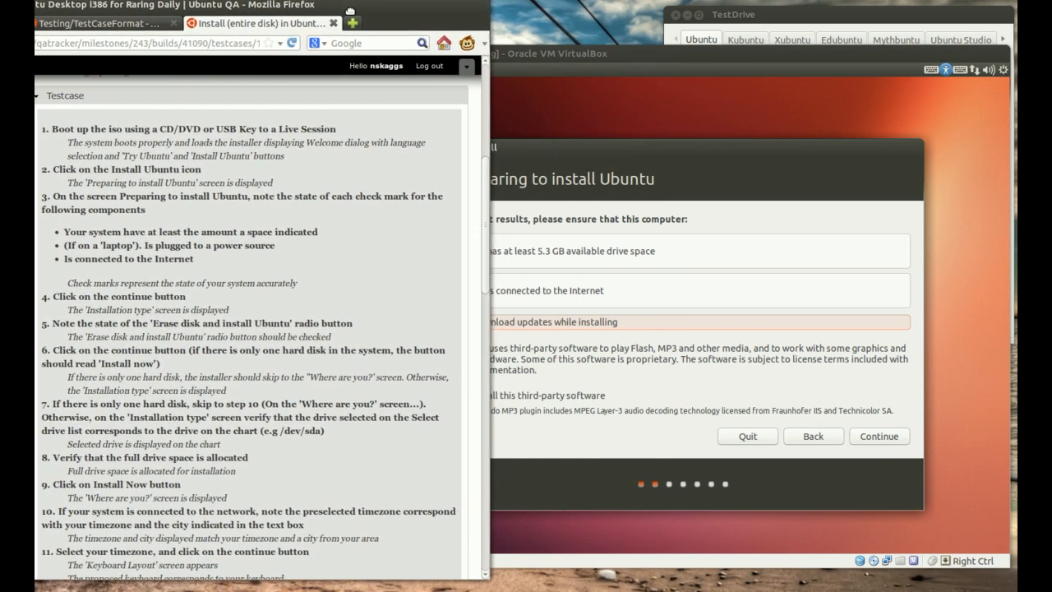
{"action": "left_click", "coordinate": [521, 55]}
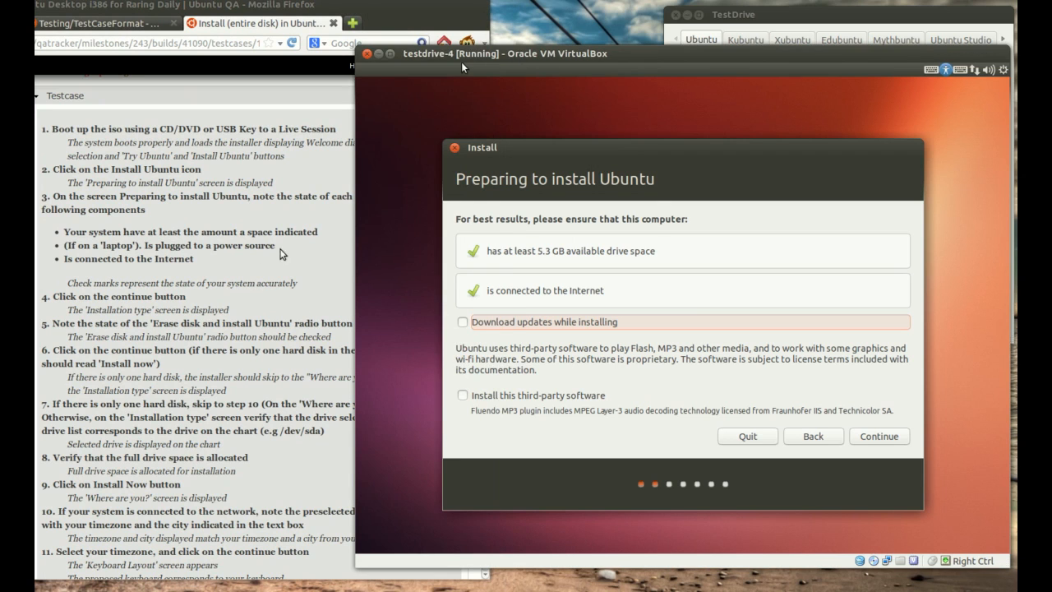
Step: Following the testcase, continue past Preparing to install Ubuntu and start the installation with "Erase disk and install Ubuntu" selected
{"action": "left_click", "coordinate": [258, 279]}
{"action": "scroll", "coordinate": [255, 310], "scroll_direction": "down", "scroll_amount": 2}
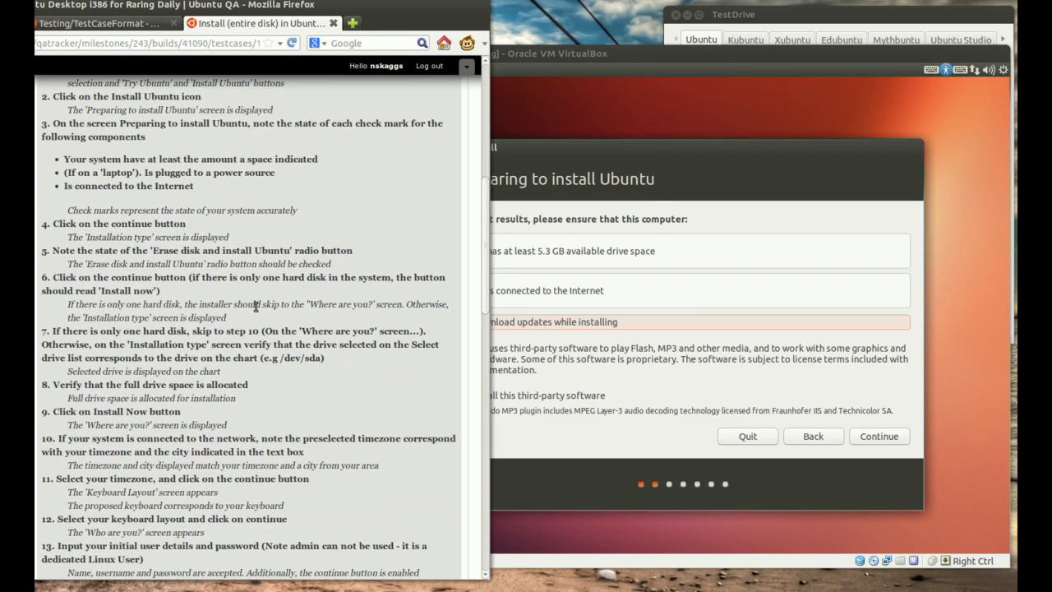
{"action": "left_click", "coordinate": [583, 54]}
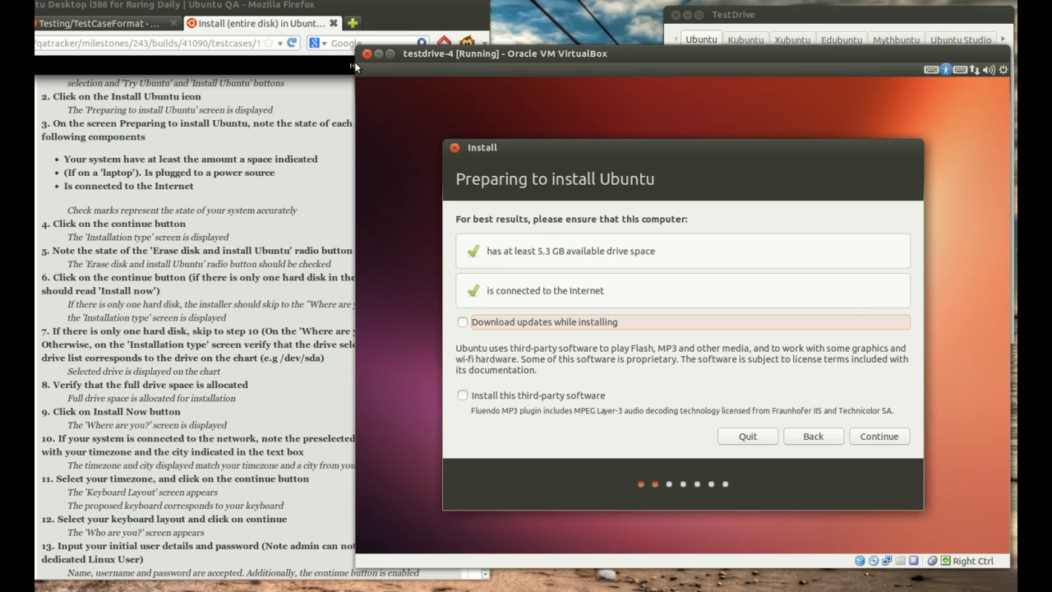
{"action": "left_click", "coordinate": [895, 437]}
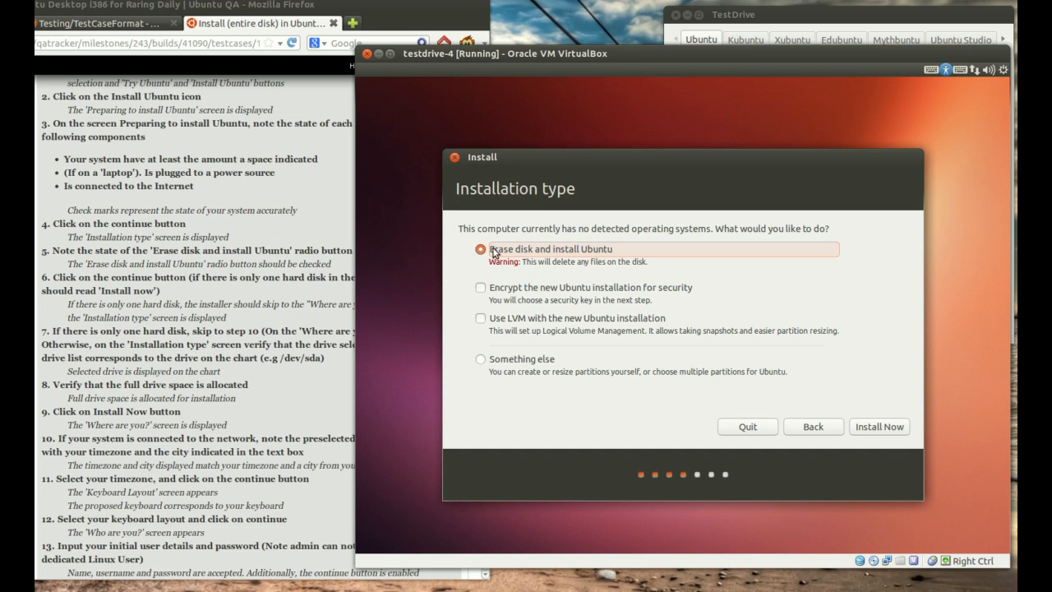
{"action": "left_click", "coordinate": [872, 434]}
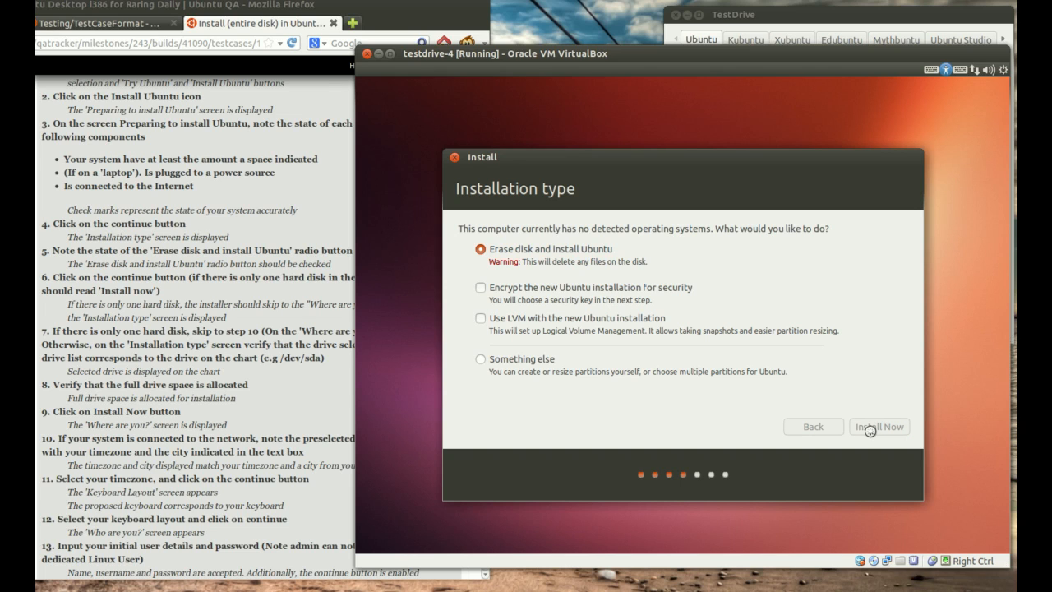
Step: Switch to Firefox and review testcase steps 5 onward, covering the erase disk option, the single-disk condition and the remaining instructions
{"action": "key", "text": "Control_R"}
{"action": "key", "text": "alt+Tab"}
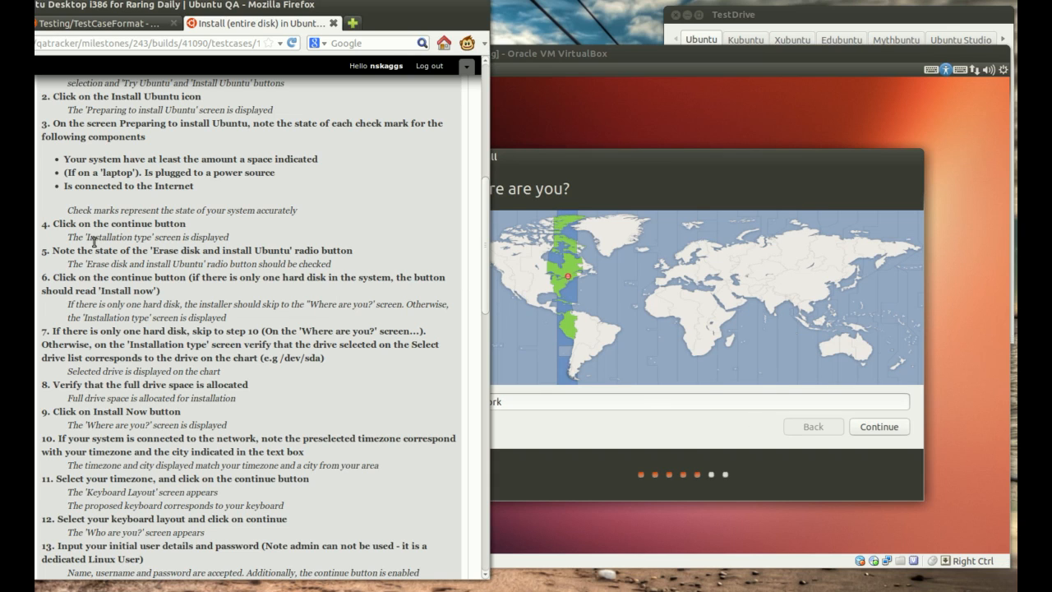
{"action": "mouse_move", "coordinate": [66, 250]}
{"action": "left_mouse_down"}
{"action": "mouse_move", "coordinate": [325, 265]}
{"action": "mouse_move", "coordinate": [358, 250]}
{"action": "left_mouse_up"}
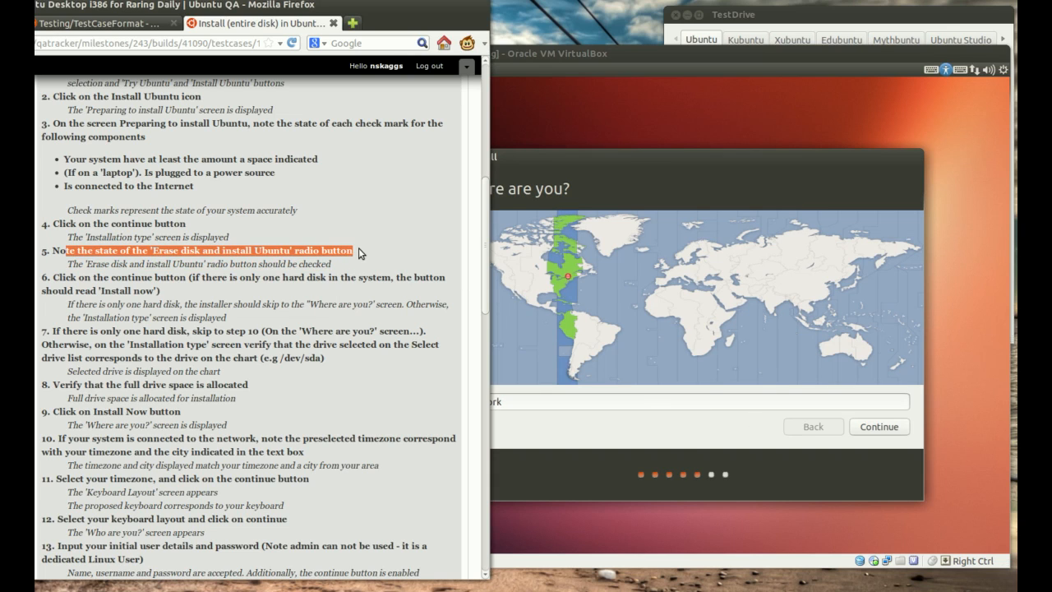
{"action": "left_click", "coordinate": [359, 249]}
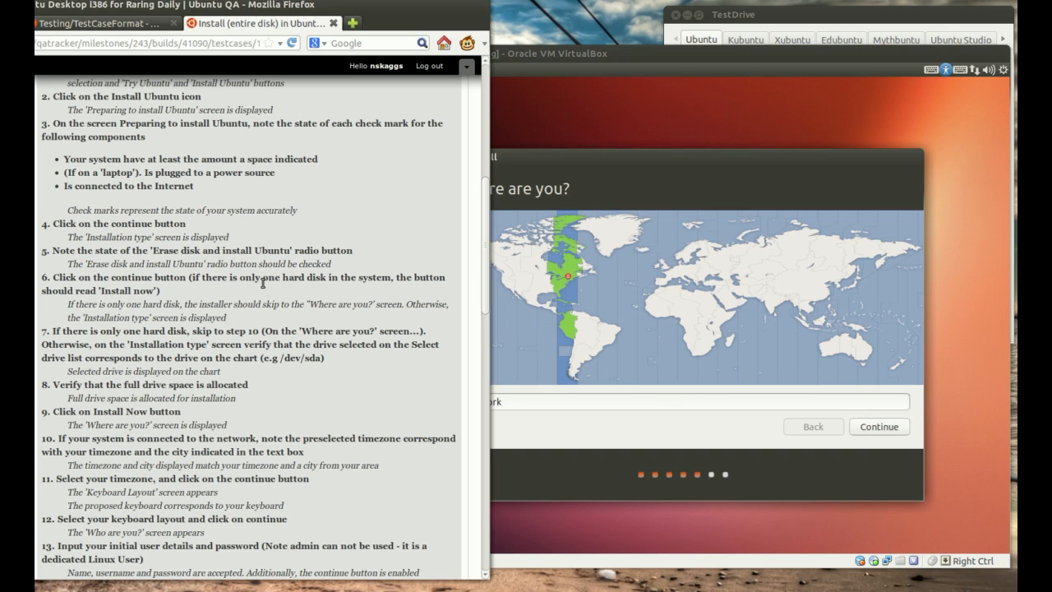
{"action": "scroll", "coordinate": [263, 286], "scroll_direction": "down", "scroll_amount": 1}
{"action": "scroll", "coordinate": [261, 286], "scroll_direction": "down", "scroll_amount": 1}
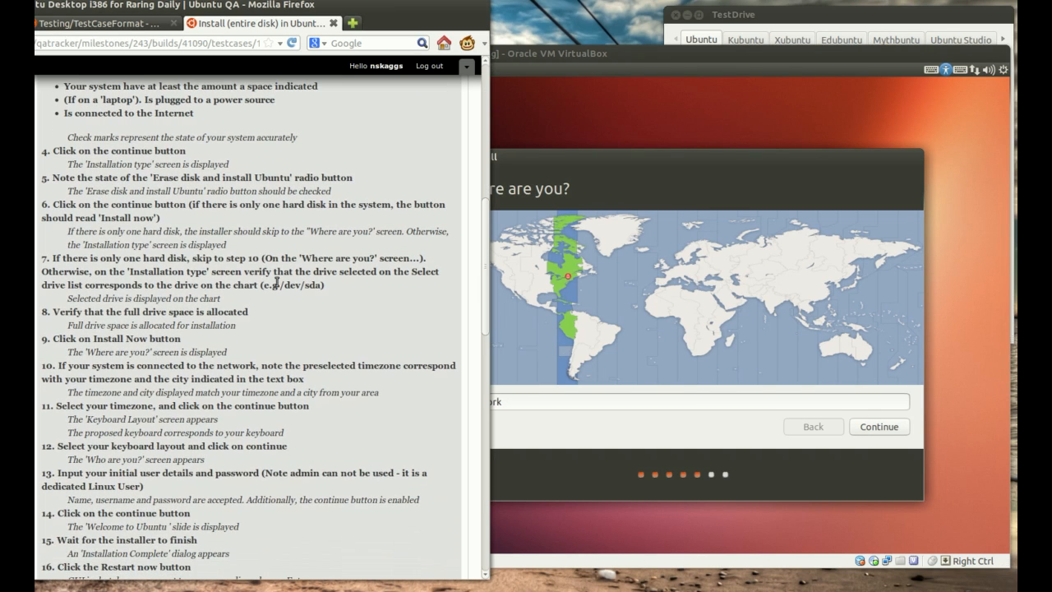
{"action": "left_click_drag", "start_coordinate": [193, 204], "coordinate": [154, 217]}
{"action": "left_click", "coordinate": [151, 220]}
{"action": "left_click_drag", "start_coordinate": [67, 232], "coordinate": [400, 234]}
{"action": "scroll", "coordinate": [346, 318], "scroll_direction": "down", "scroll_amount": 3}
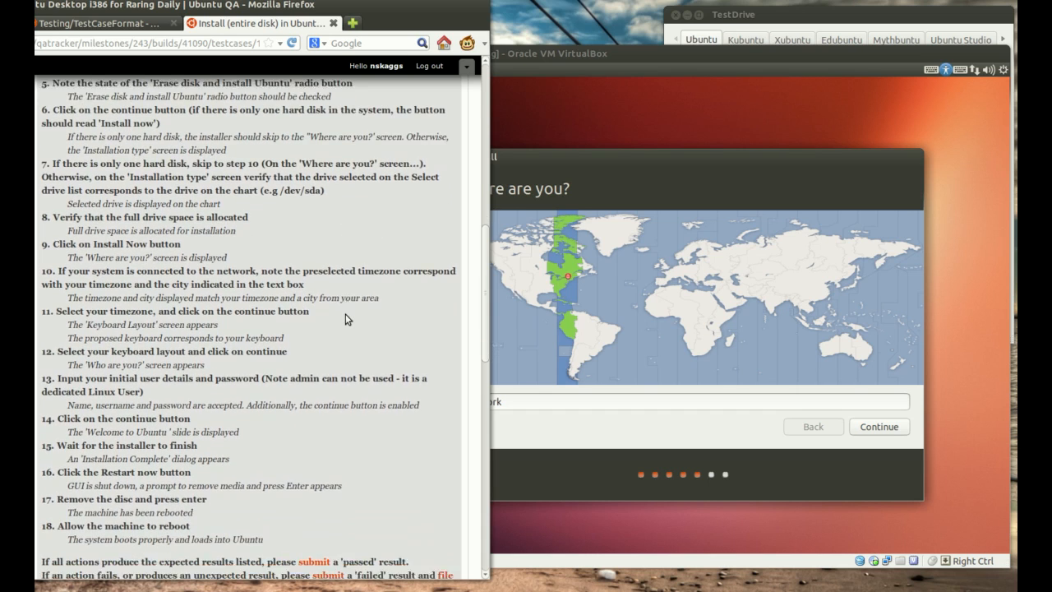
Step: Compare the installer's "Where are you?" screen with the testcase and continue with New York as the location
{"action": "left_click", "coordinate": [529, 207]}
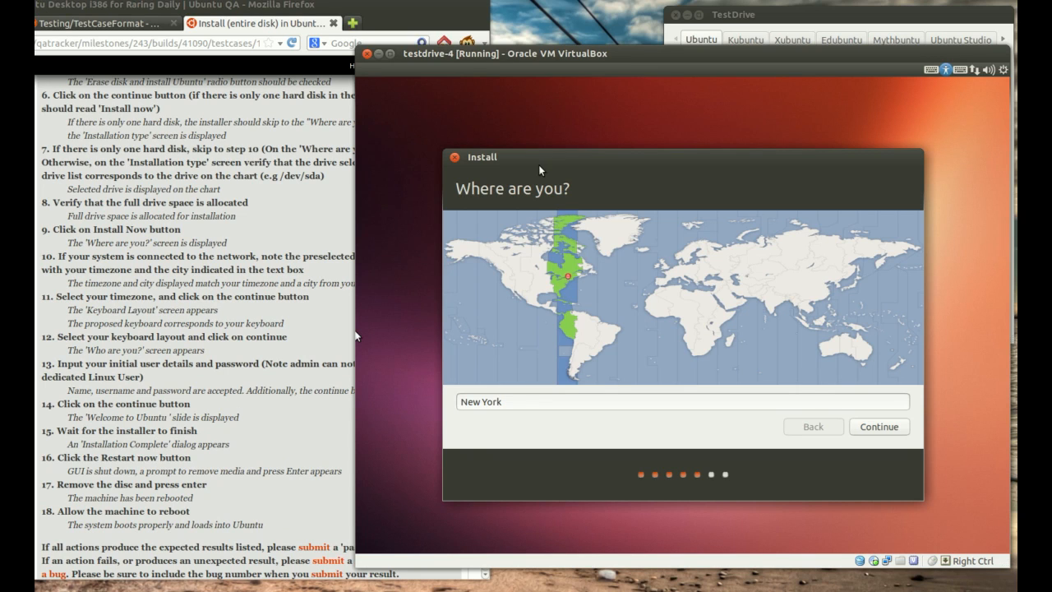
{"action": "left_click", "coordinate": [186, 239]}
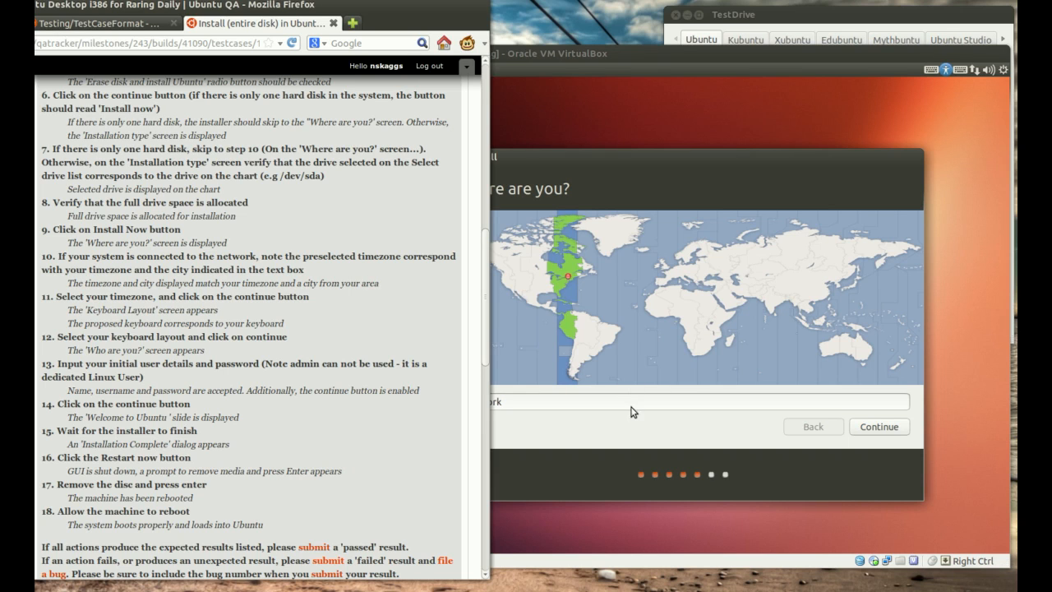
{"action": "left_click", "coordinate": [748, 434]}
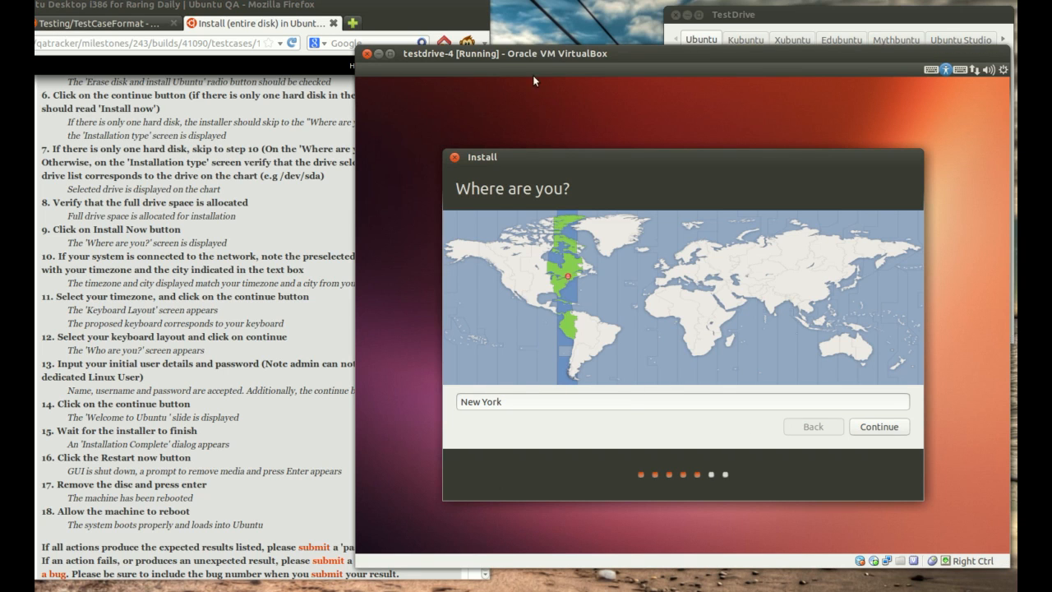
{"action": "left_click", "coordinate": [880, 426]}
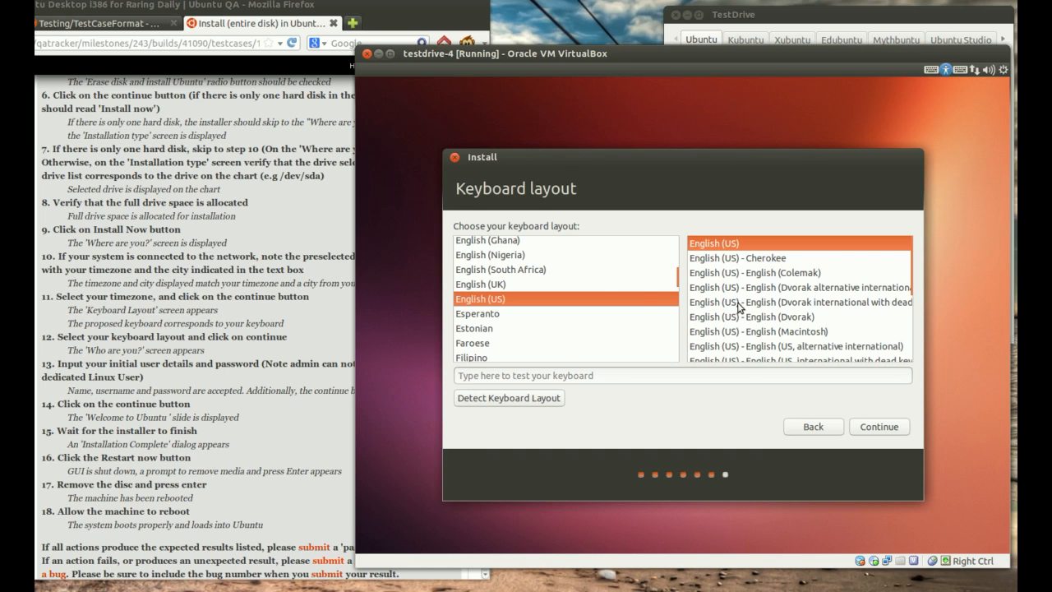
Step: Accept the English (US) keyboard layout, and fill in the user's name plus the account password and its confirmation
{"action": "left_click", "coordinate": [880, 426]}
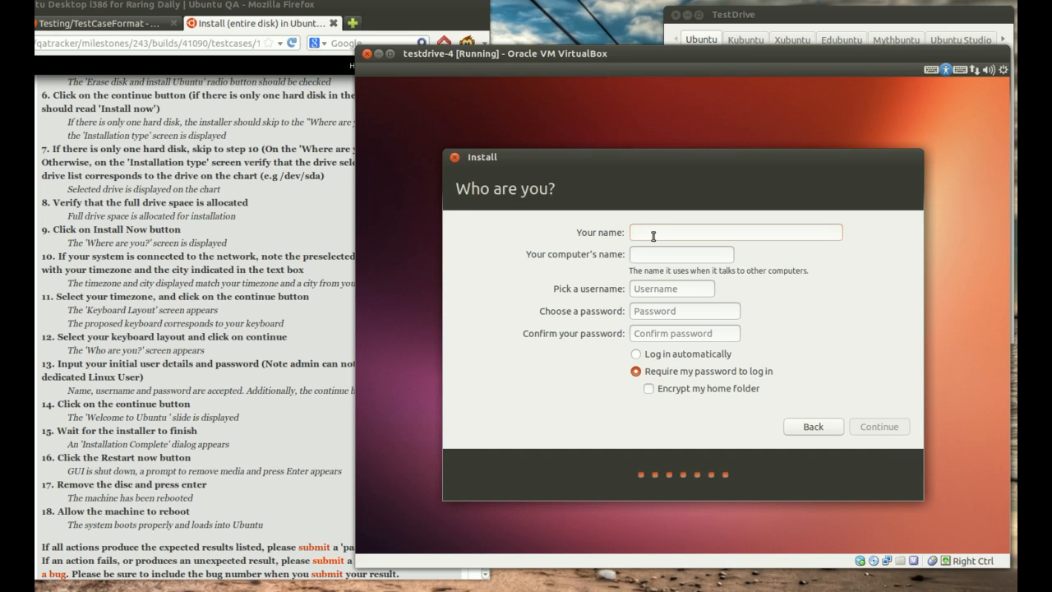
{"action": "type", "text": "balloons"}
{"action": "key", "text": "Tab"}
{"action": "key", "text": "Tab"}
{"action": "key", "text": "Tab"}
{"action": "type", "text": "test"}
{"action": "key", "text": "Tab"}
{"action": "type", "text": "test"}
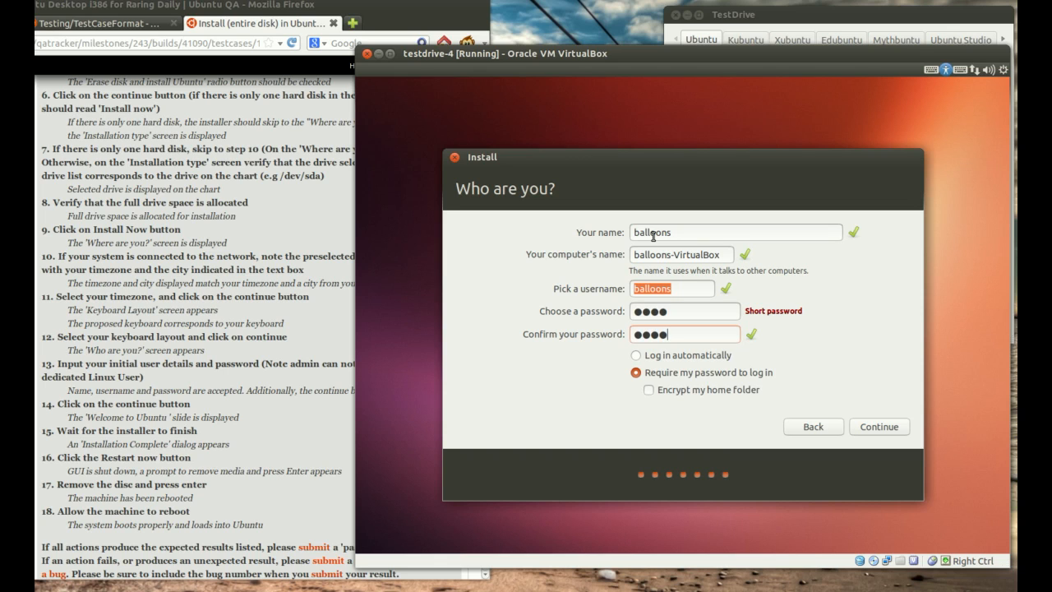
Step: Check the user details against testcase step 13, re-enter the password confirmation and continue the installation
{"action": "left_click", "coordinate": [269, 424]}
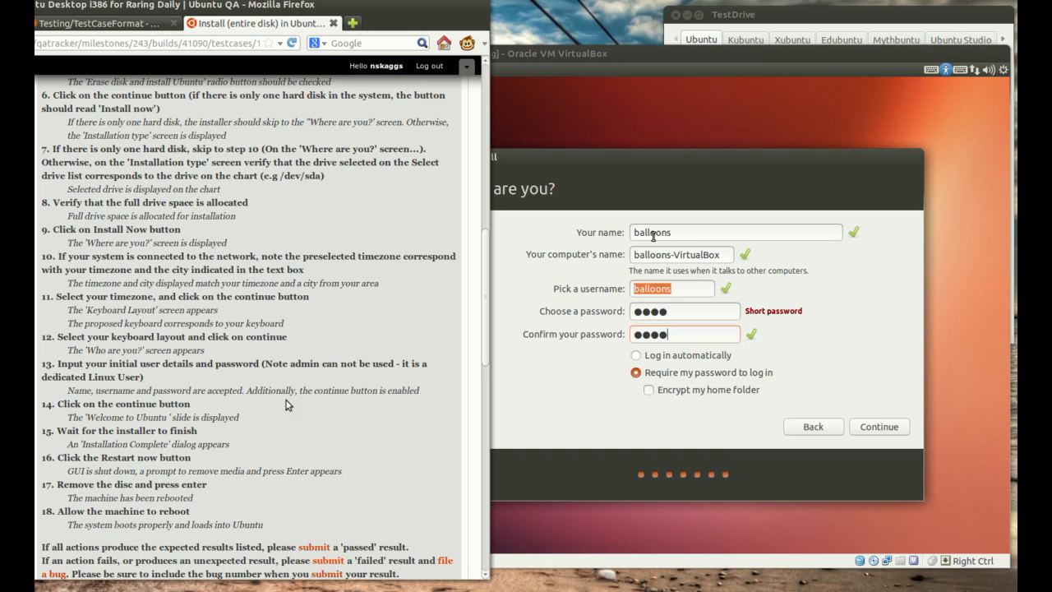
{"action": "left_click", "coordinate": [577, 407]}
{"action": "key", "text": "BackSpace"}
{"action": "key", "text": "BackSpace"}
{"action": "key", "text": "BackSpace"}
{"action": "key", "text": "BackSpace"}
{"action": "type", "text": "test"}
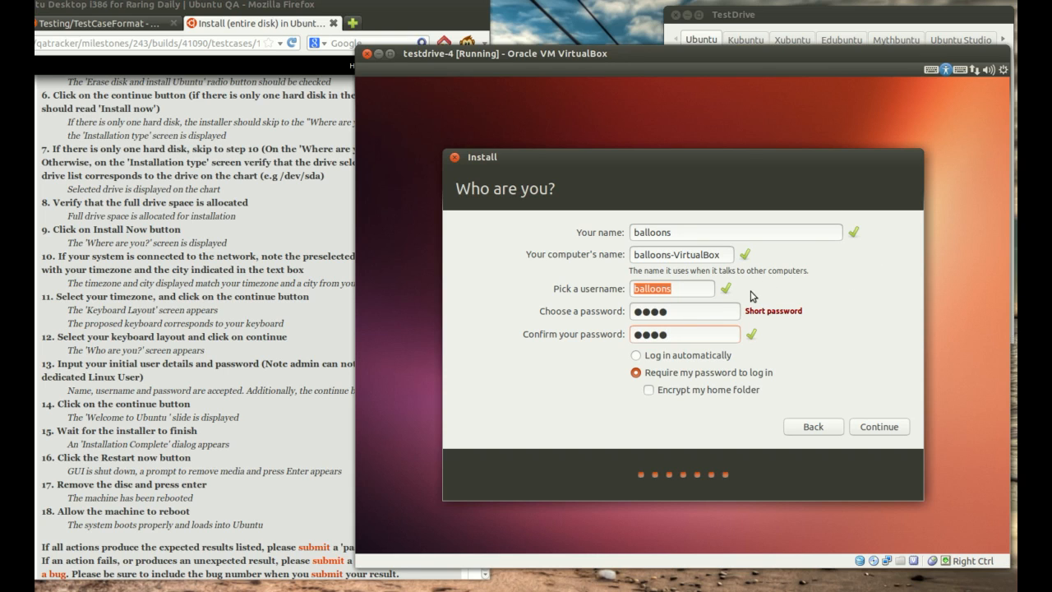
{"action": "left_click", "coordinate": [878, 431]}
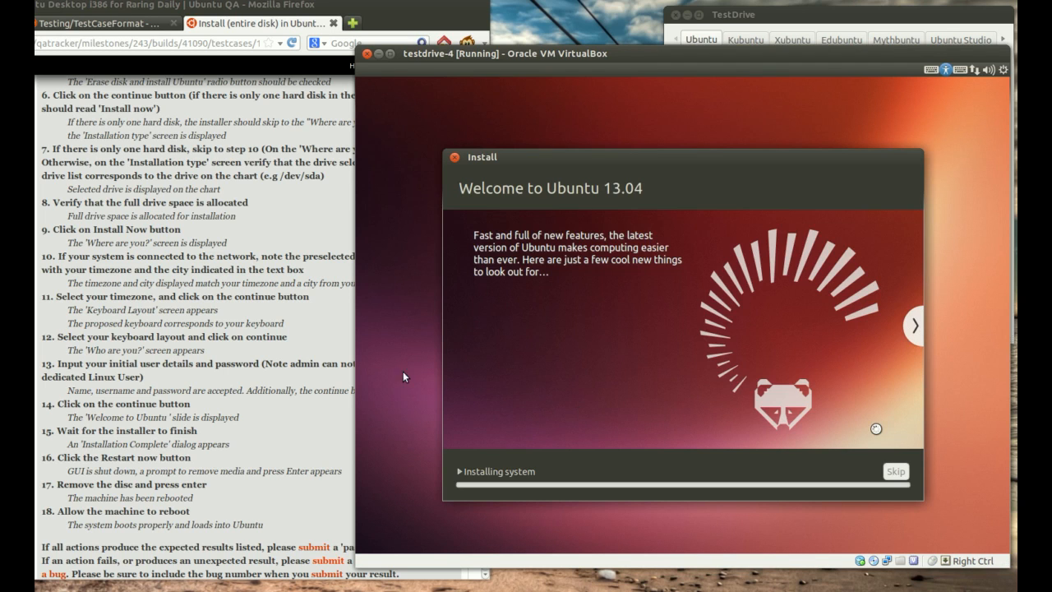
Step: Compare the Welcome to Ubuntu 13.04 slide with the testcase and browse the installer slideshow forward and back
{"action": "left_click", "coordinate": [229, 365]}
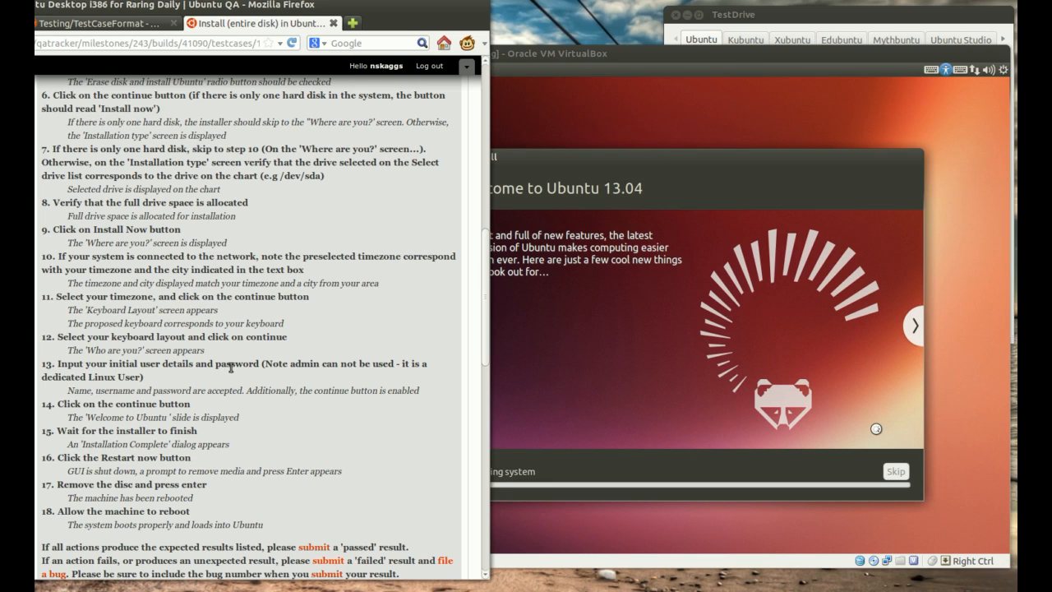
{"action": "left_click", "coordinate": [564, 177]}
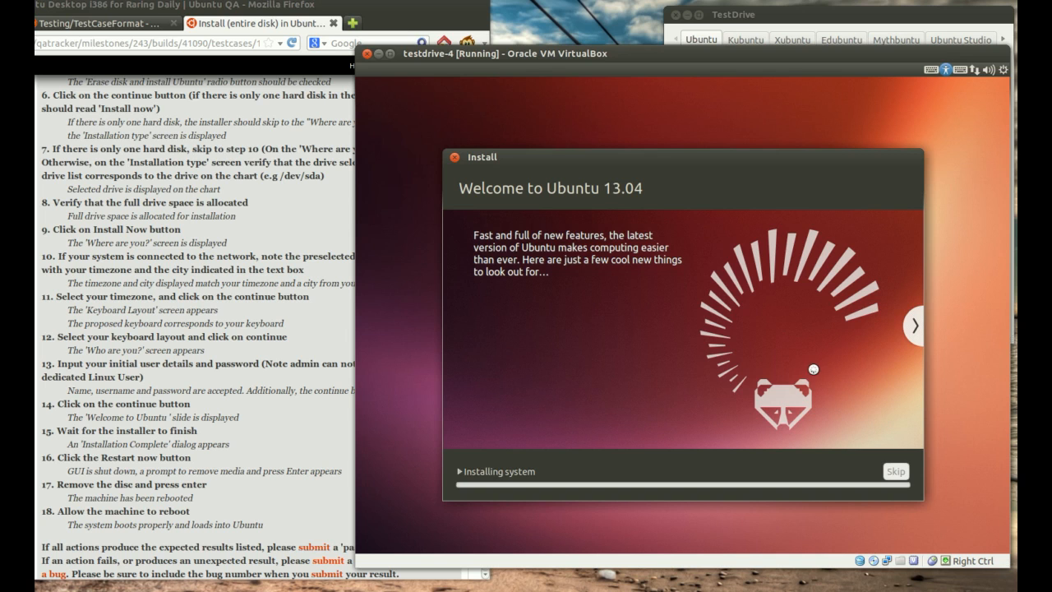
{"action": "left_click", "coordinate": [917, 328]}
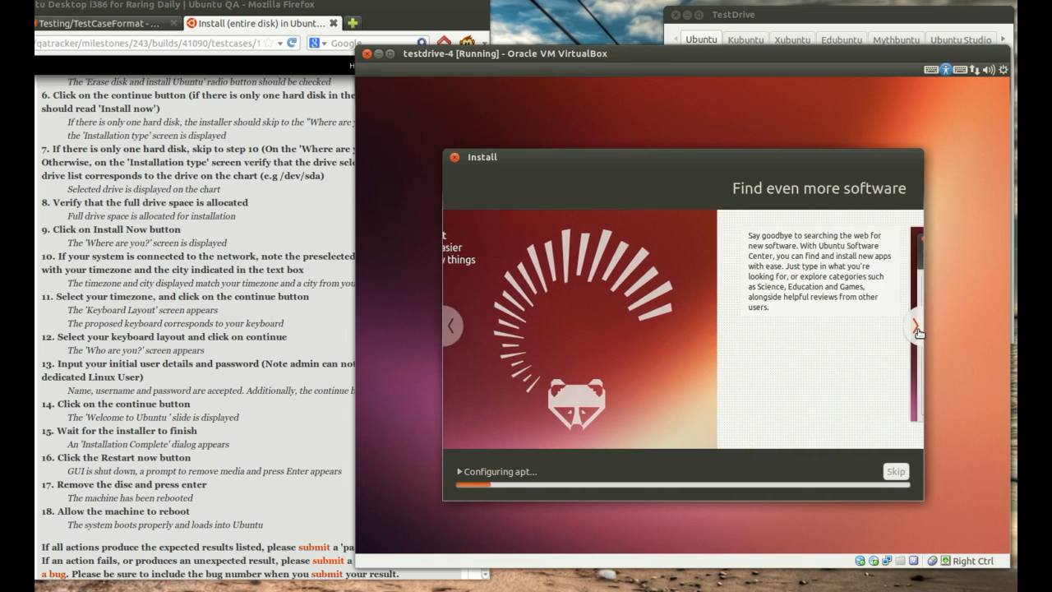
{"action": "left_click", "coordinate": [917, 329]}
{"action": "left_click", "coordinate": [917, 328]}
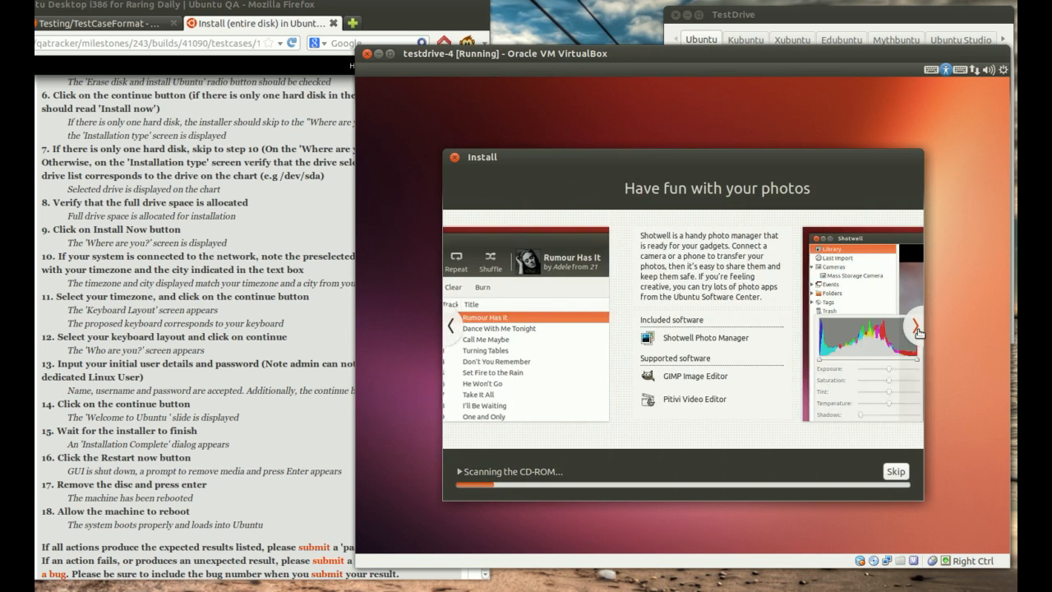
{"action": "left_click", "coordinate": [916, 329]}
{"action": "left_click", "coordinate": [917, 328]}
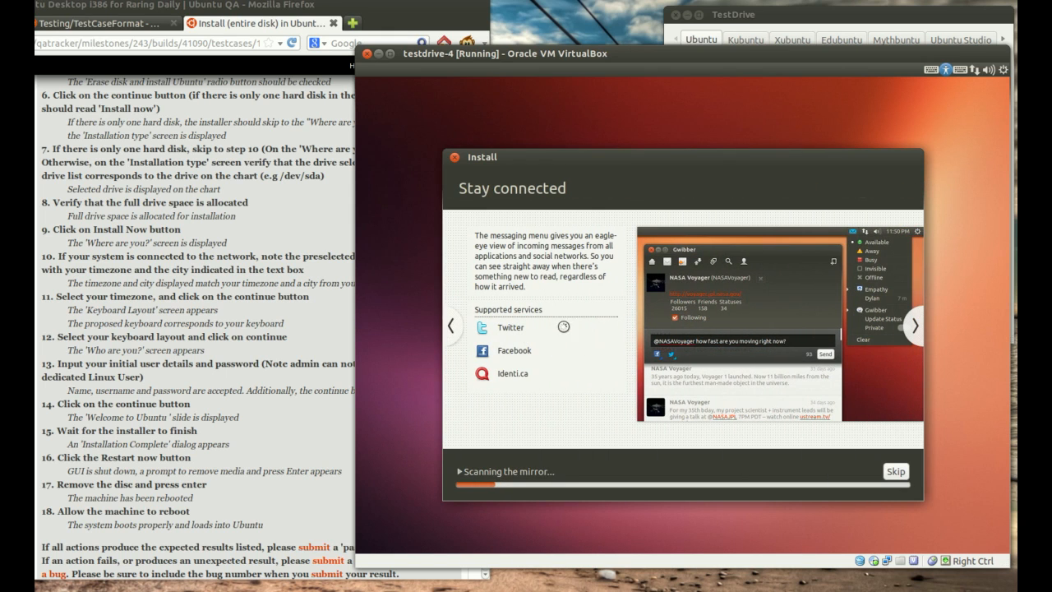
{"action": "left_click", "coordinate": [447, 333]}
{"action": "left_click", "coordinate": [448, 334]}
{"action": "left_click", "coordinate": [449, 333]}
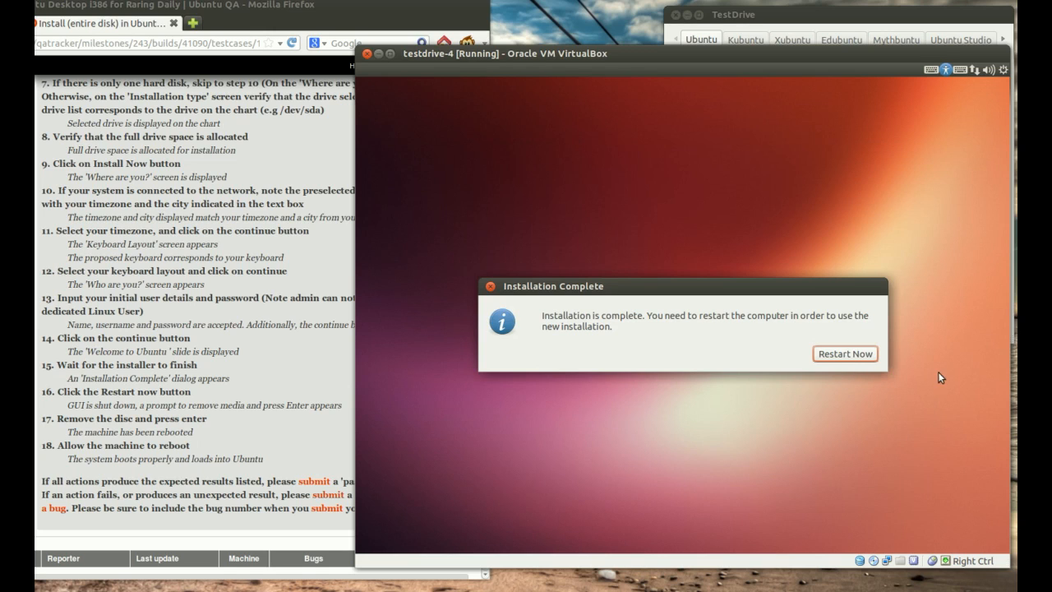
Step: Restart the virtual machine after the installation, confirm the installation media removal, and log in with the account password
{"action": "left_click", "coordinate": [826, 354]}
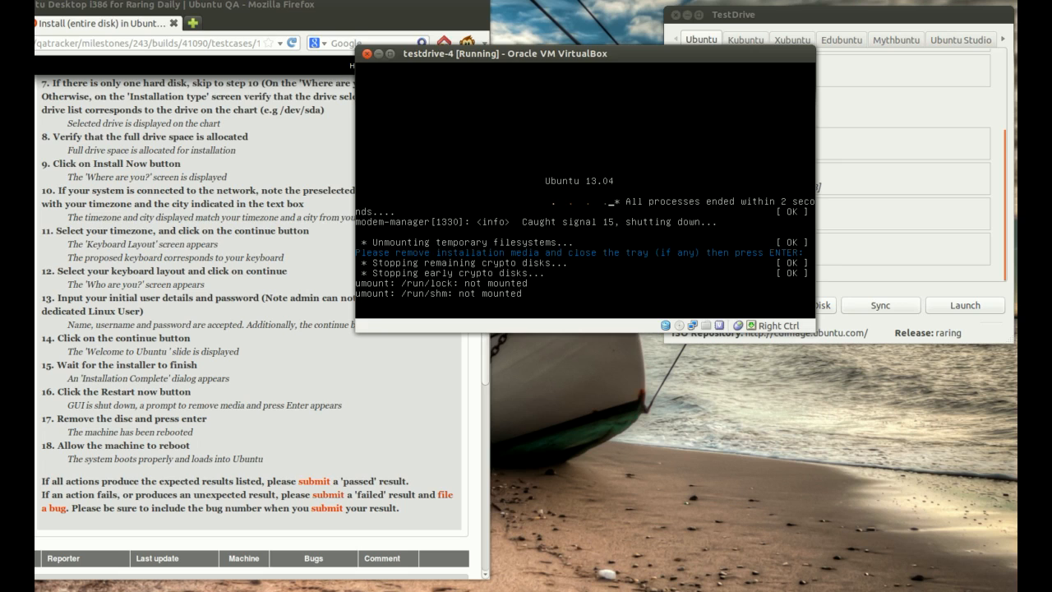
{"action": "key", "text": "Return"}
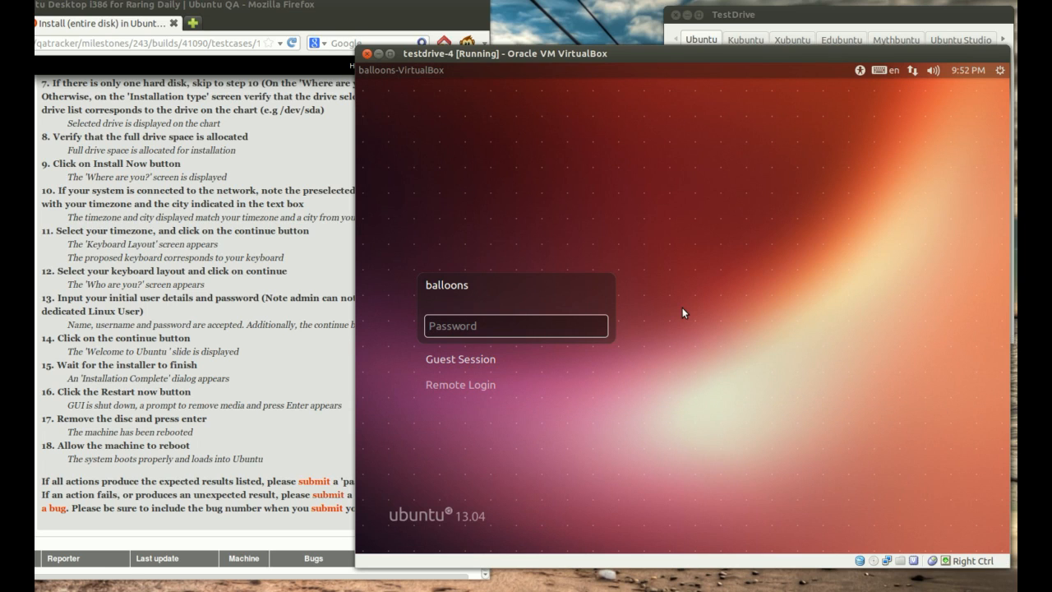
{"action": "type", "text": "****"}
{"action": "key", "text": "Return"}
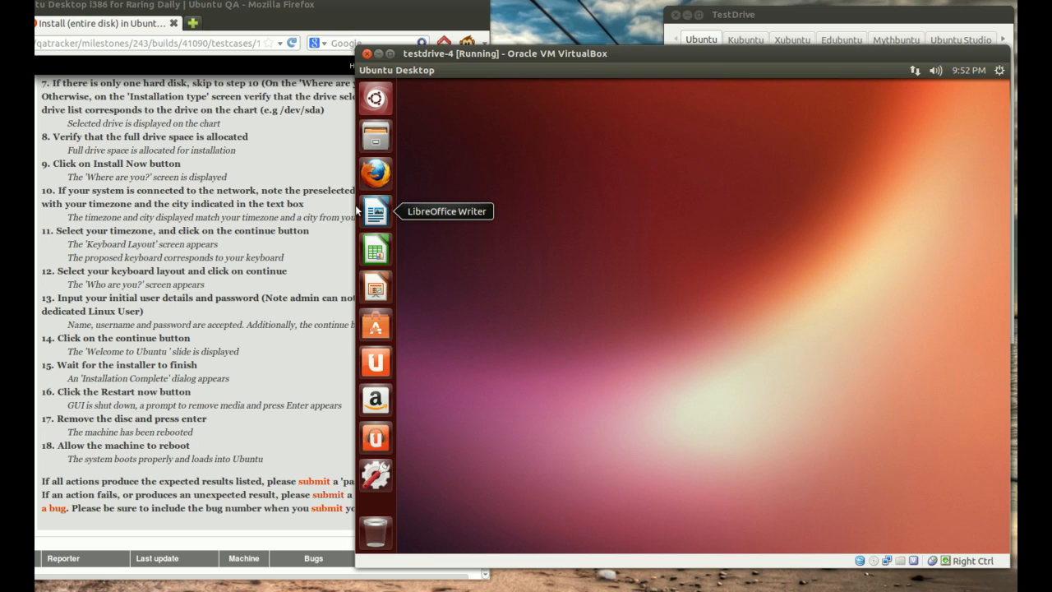
Step: Return to the testcase page in Firefox and set the test result to Passed
{"action": "left_click", "coordinate": [274, 250]}
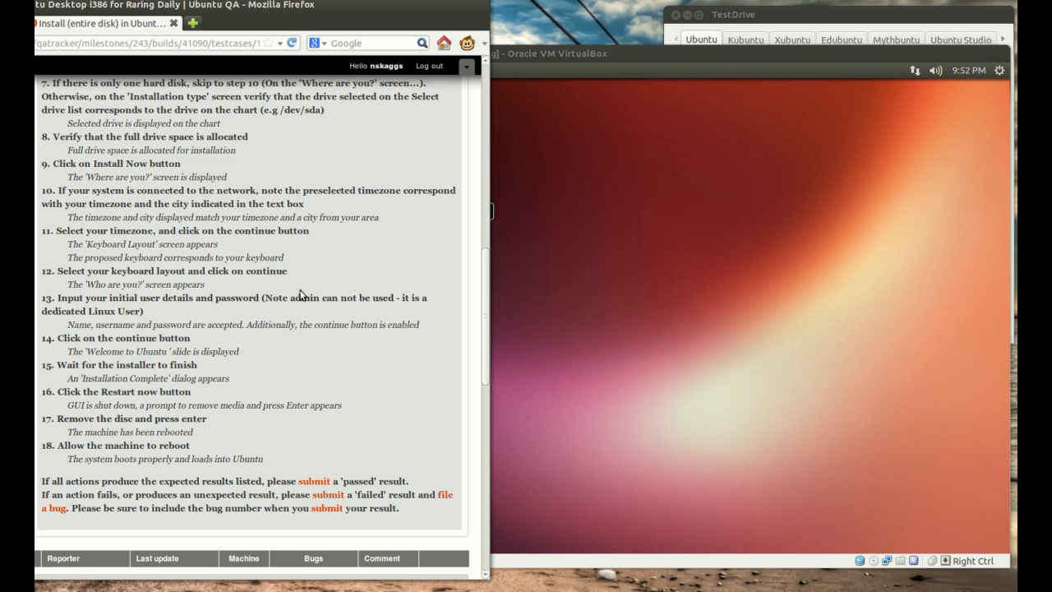
{"action": "scroll", "coordinate": [301, 294], "scroll_direction": "down", "scroll_amount": 3}
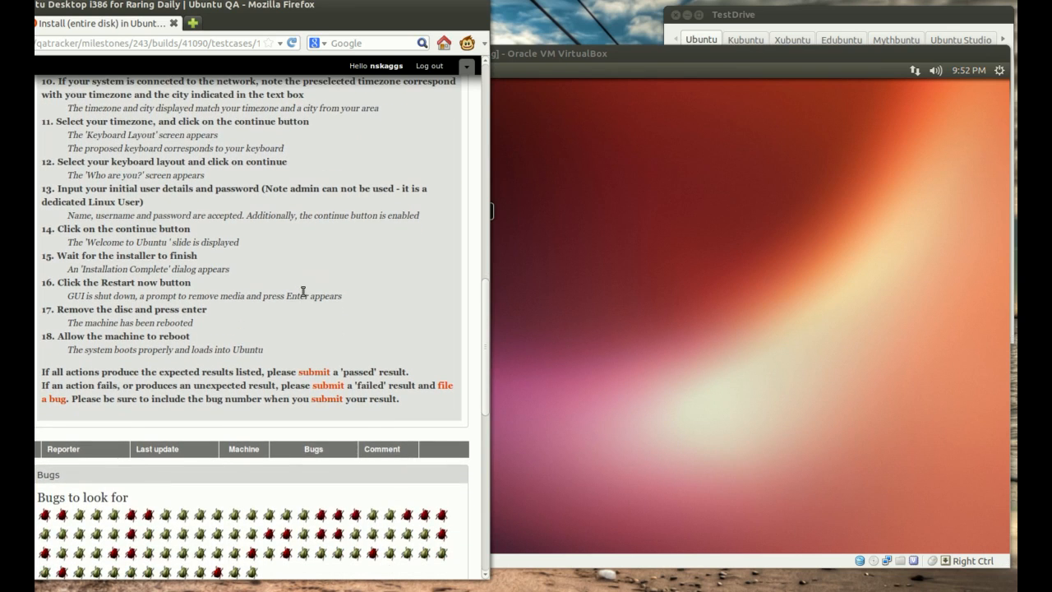
{"action": "scroll", "coordinate": [327, 284], "scroll_direction": "down", "scroll_amount": 3}
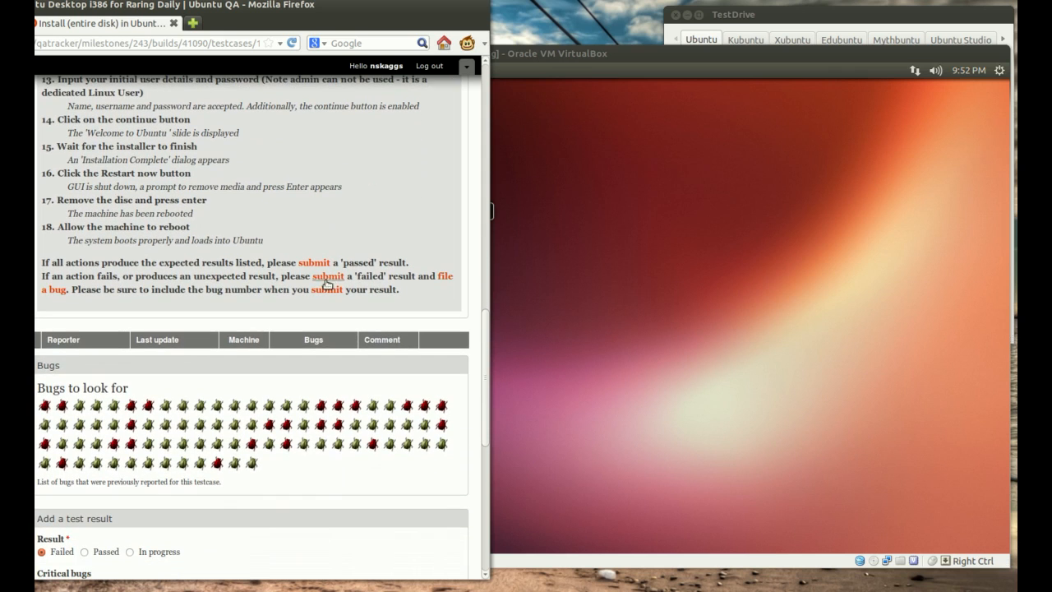
{"action": "scroll", "coordinate": [394, 251], "scroll_direction": "down", "scroll_amount": 3}
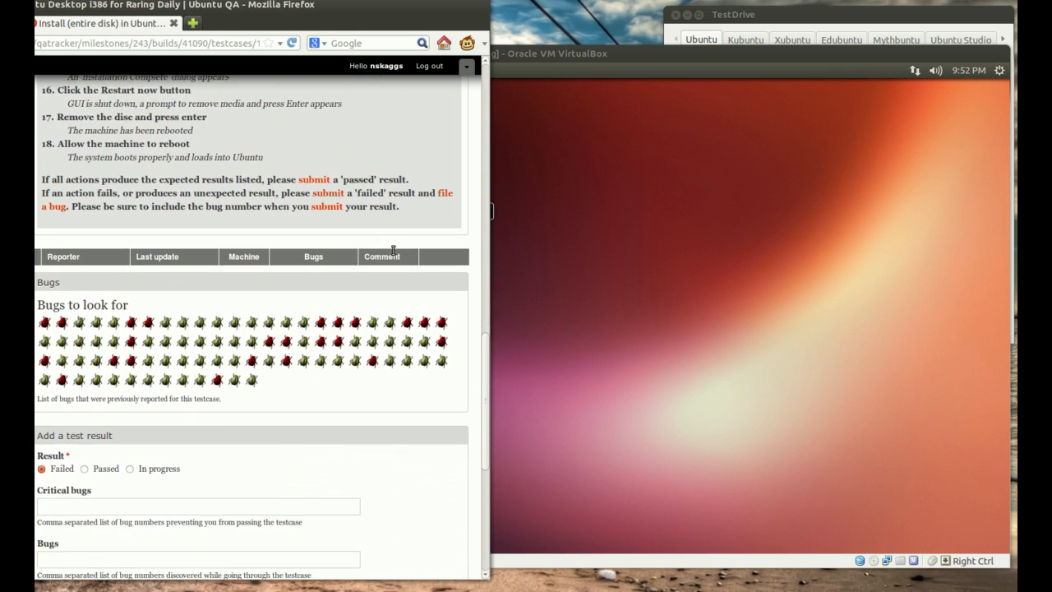
{"action": "scroll", "coordinate": [393, 250], "scroll_direction": "down", "scroll_amount": 3}
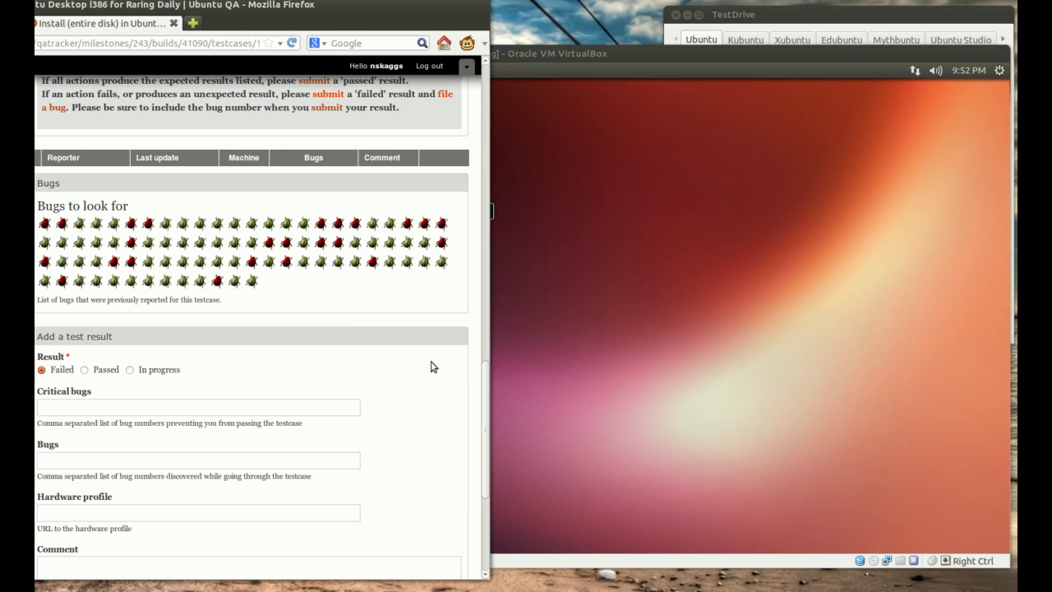
{"action": "scroll", "coordinate": [415, 356], "scroll_direction": "down", "scroll_amount": 5}
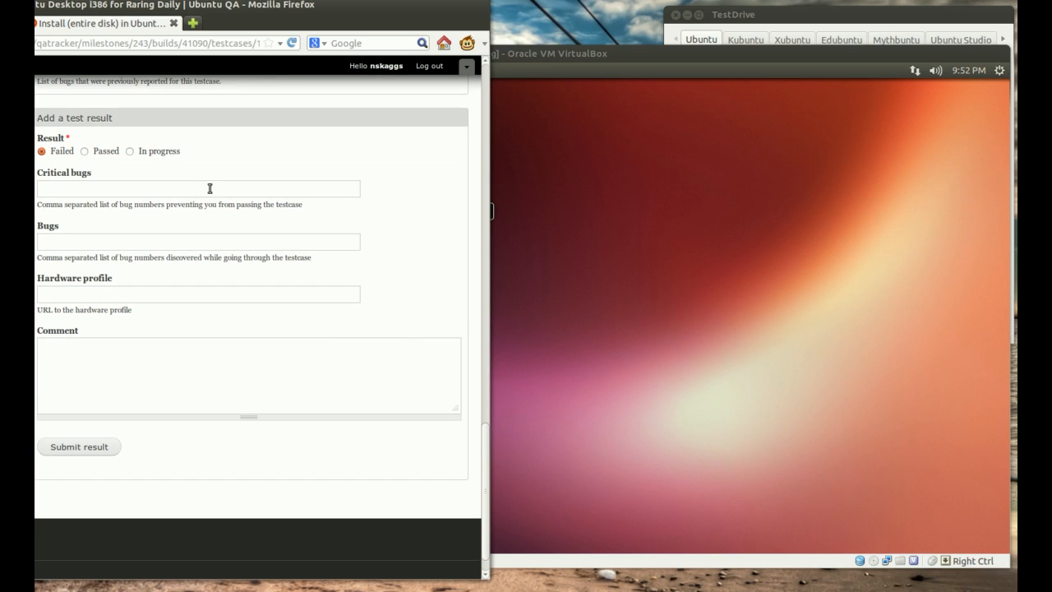
{"action": "left_click", "coordinate": [84, 152]}
Step: Examine the Critical bugs and Bugs fields of the test result form alongside the installed Ubuntu desktop
{"action": "scroll", "coordinate": [225, 282], "scroll_direction": "down", "scroll_amount": 1}
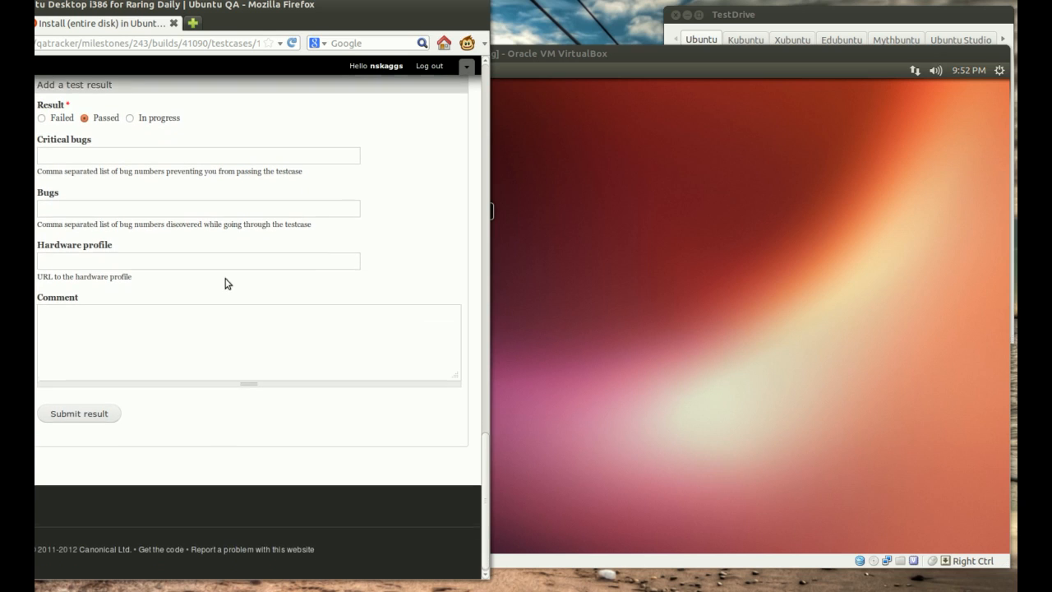
{"action": "scroll", "coordinate": [159, 304], "scroll_direction": "up", "scroll_amount": 3}
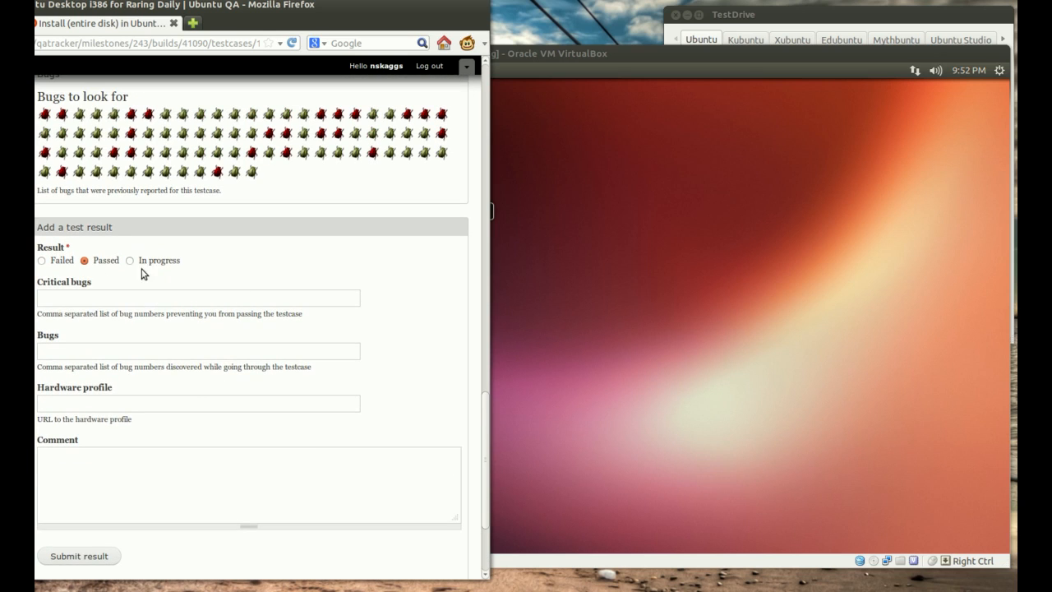
{"action": "scroll", "coordinate": [190, 398], "scroll_direction": "down", "scroll_amount": 3}
{"action": "left_click", "coordinate": [63, 197]}
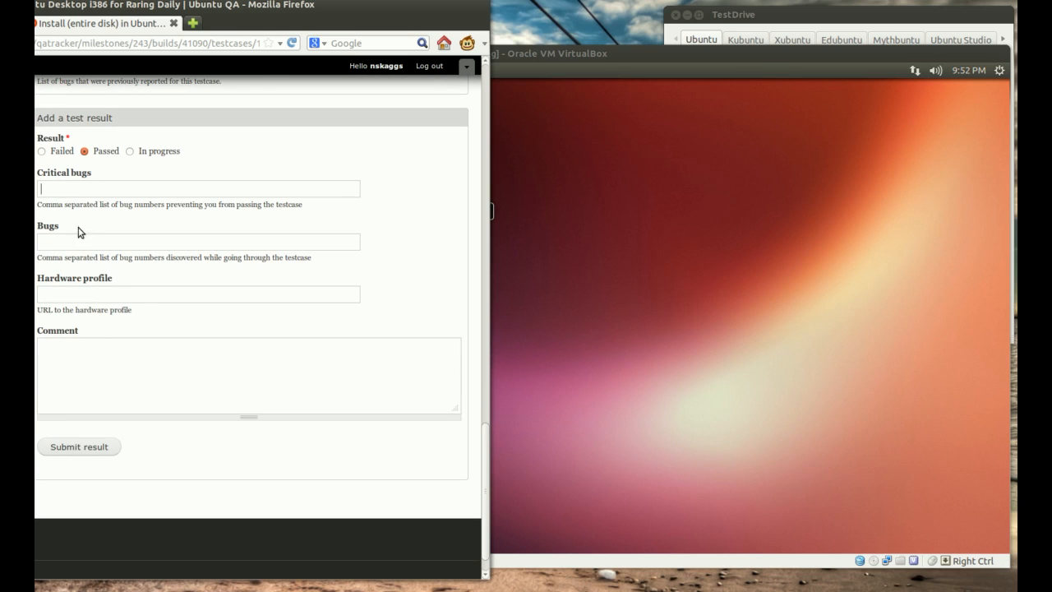
{"action": "left_click_drag", "start_coordinate": [70, 203], "coordinate": [36, 204]}
{"action": "left_click", "coordinate": [332, 211]}
{"action": "left_click", "coordinate": [287, 215]}
{"action": "left_click", "coordinate": [527, 50]}
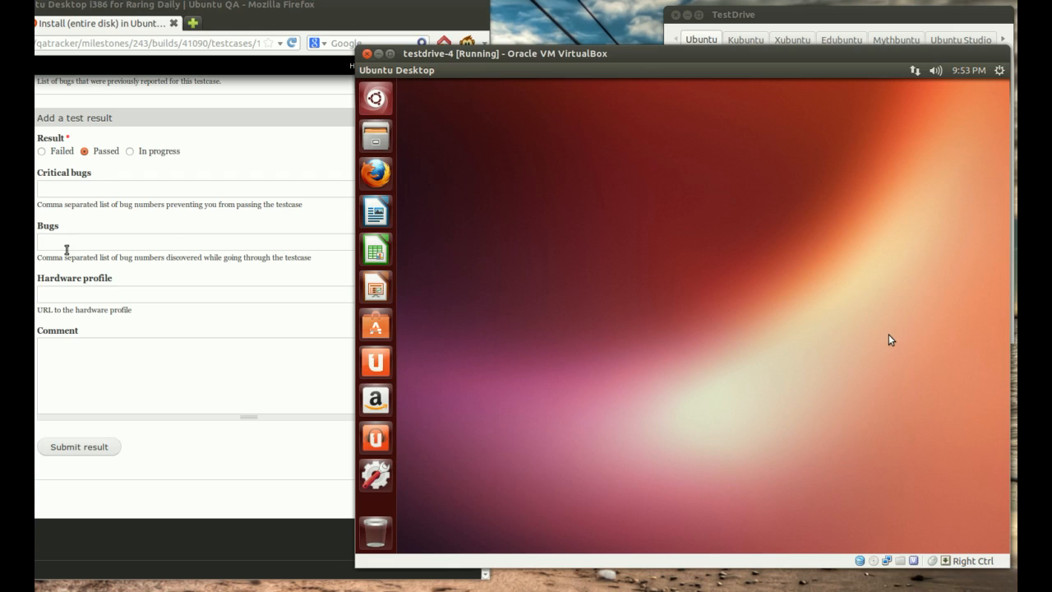
{"action": "left_click", "coordinate": [129, 239]}
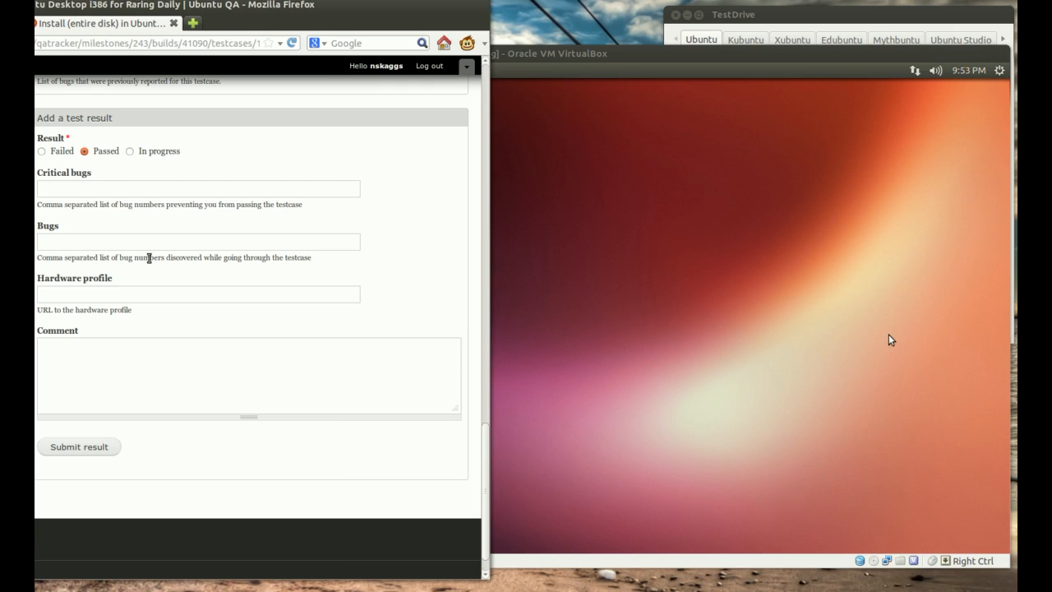
{"action": "left_click", "coordinate": [547, 54]}
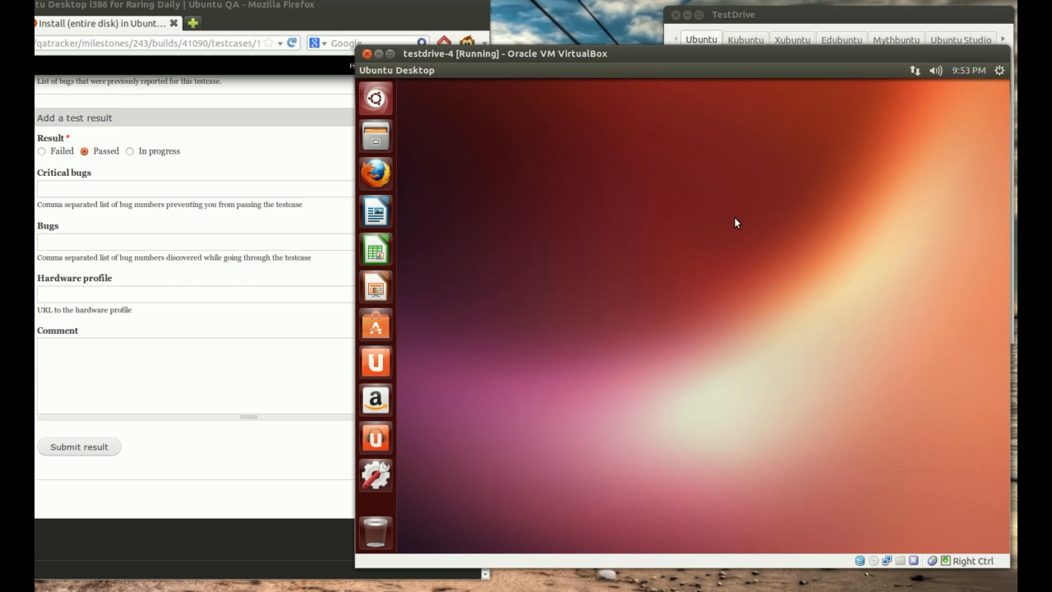
{"action": "left_click", "coordinate": [255, 246]}
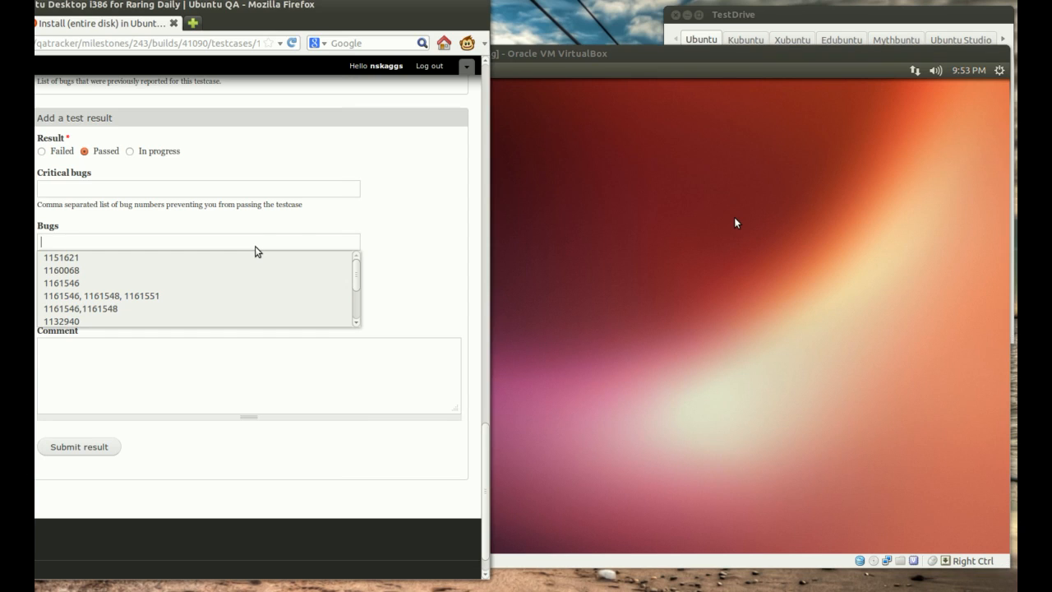
{"action": "left_click", "coordinate": [368, 220]}
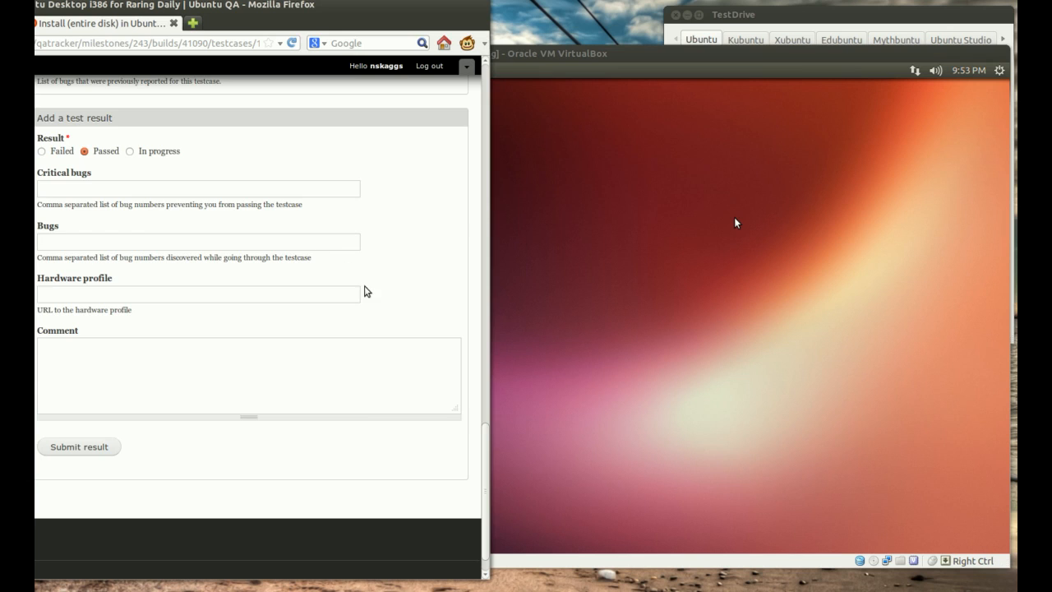
Step: Submit the Passed test result with the bug, hardware profile and comment fields left empty
{"action": "scroll", "coordinate": [364, 289], "scroll_direction": "down", "scroll_amount": 1}
{"action": "left_click", "coordinate": [155, 315]}
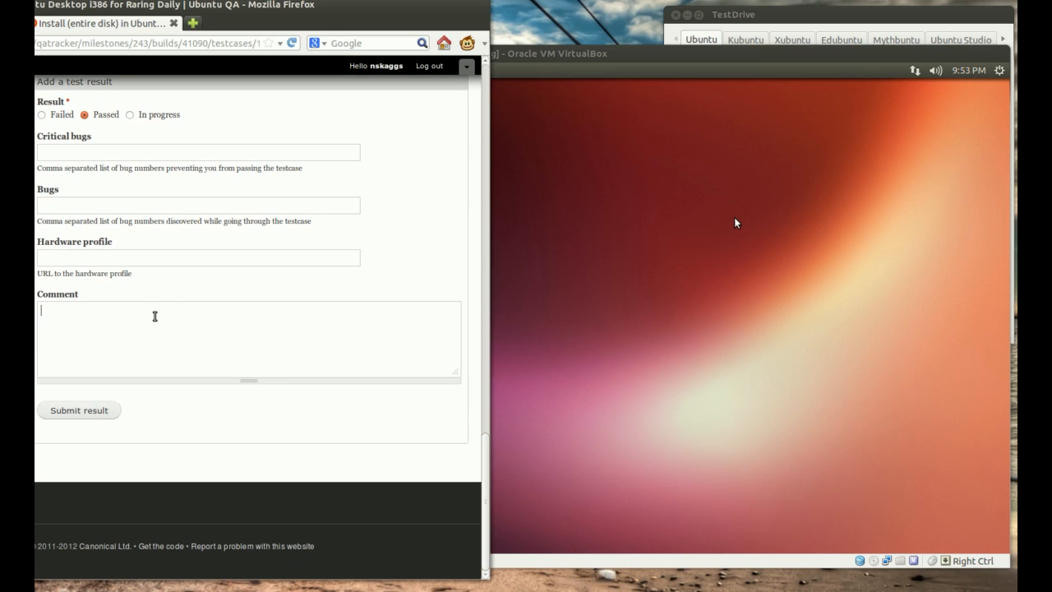
{"action": "scroll", "coordinate": [305, 372], "scroll_direction": "up", "scroll_amount": 10}
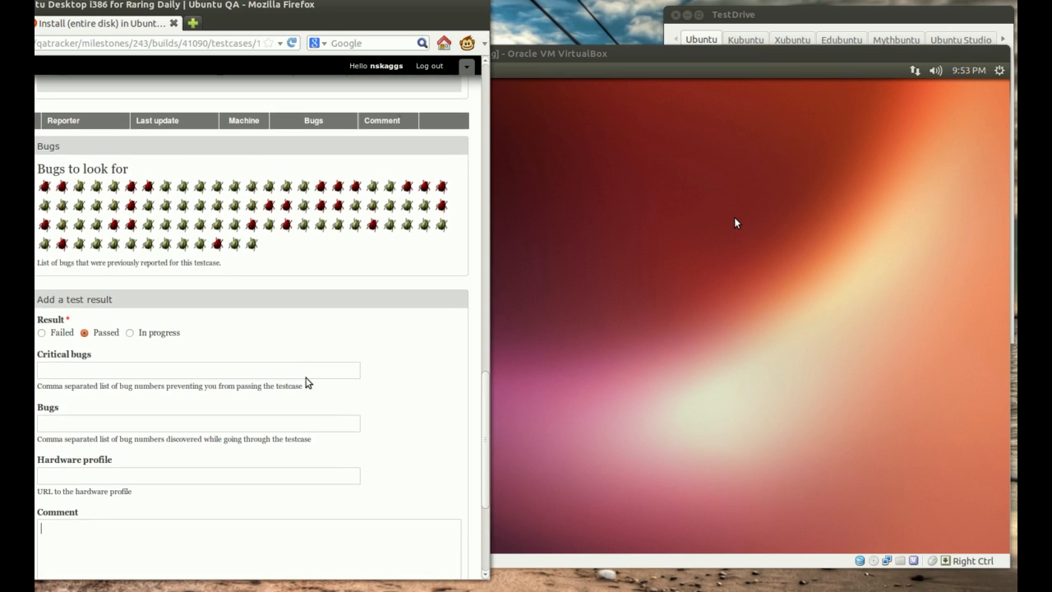
{"action": "scroll", "coordinate": [306, 380], "scroll_direction": "down", "scroll_amount": 10}
{"action": "left_click", "coordinate": [92, 412]}
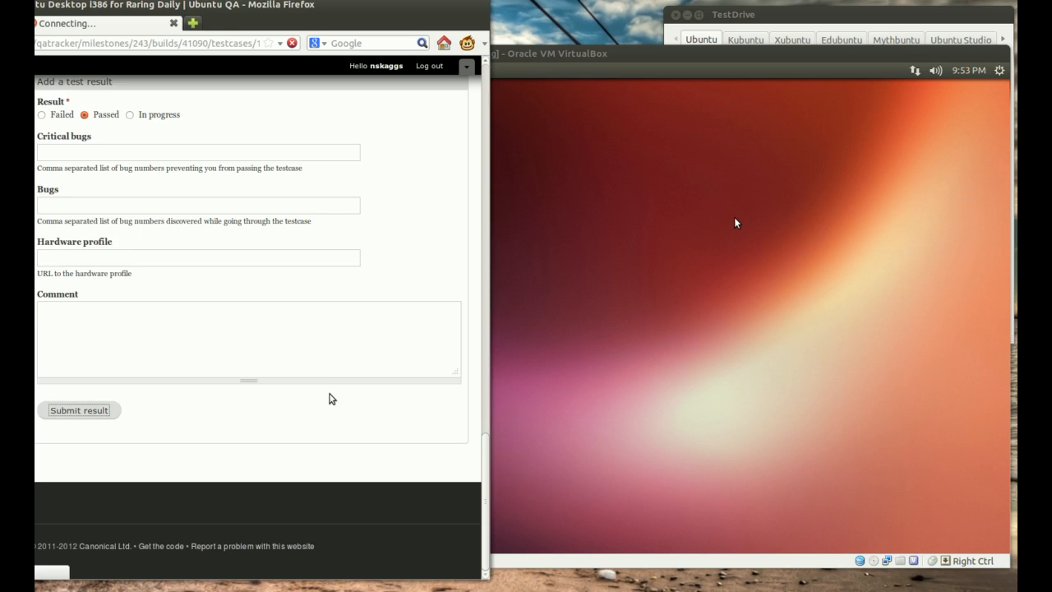
{"action": "scroll", "coordinate": [330, 395], "scroll_direction": "up", "scroll_amount": 9}
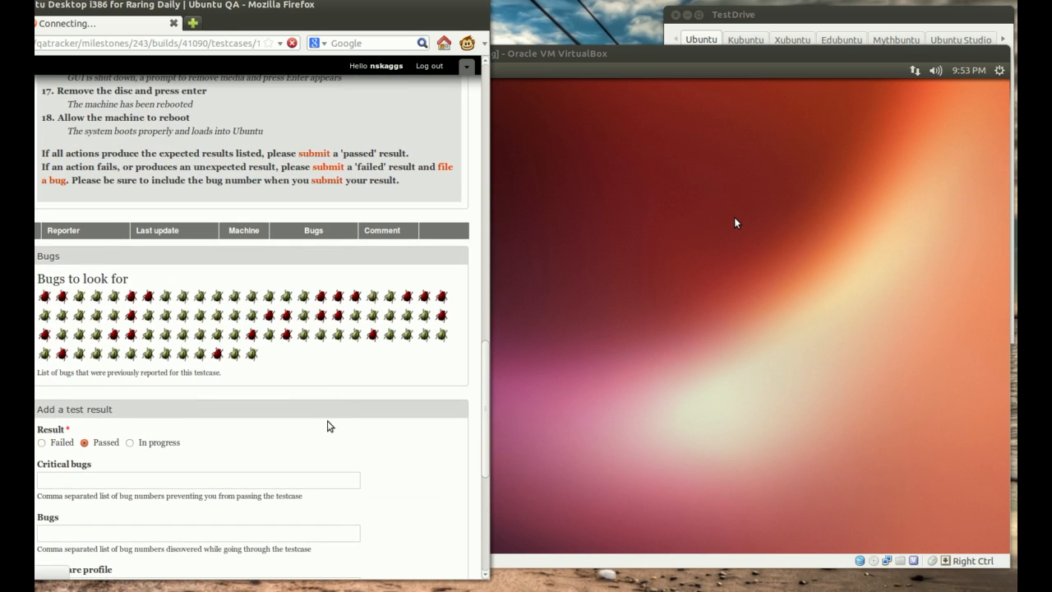
{"action": "scroll", "coordinate": [327, 429], "scroll_direction": "up", "scroll_amount": 20}
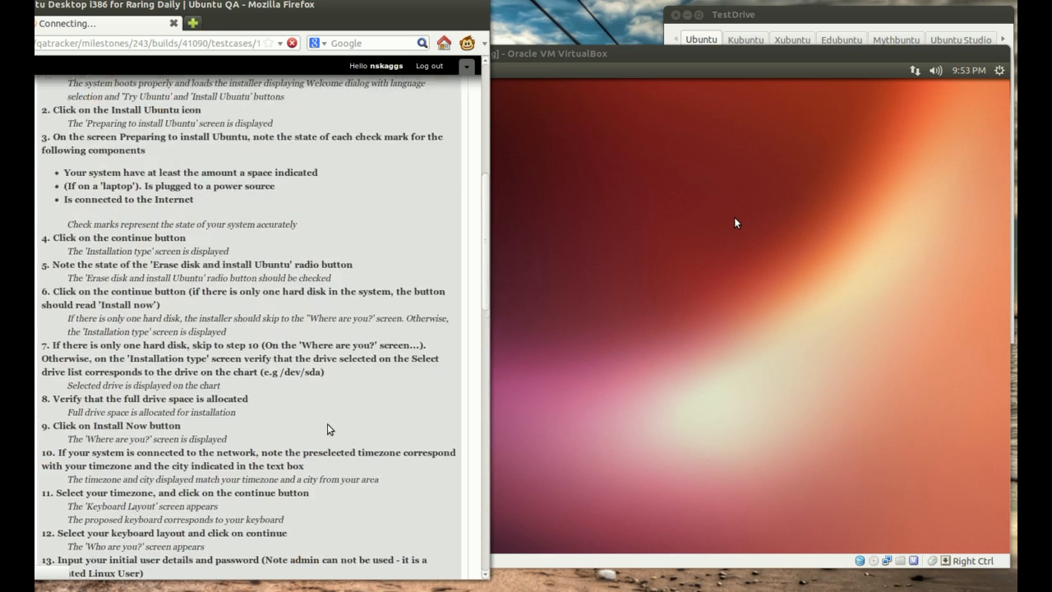
{"action": "scroll", "coordinate": [286, 416], "scroll_direction": "down", "scroll_amount": 15}
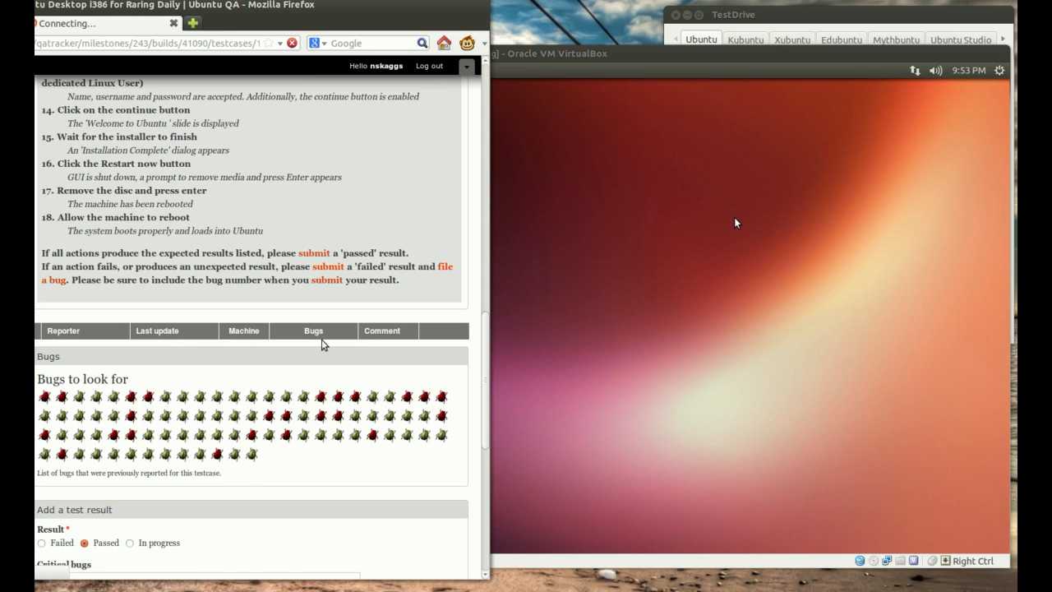
{"action": "scroll", "coordinate": [340, 348], "scroll_direction": "down", "scroll_amount": 4}
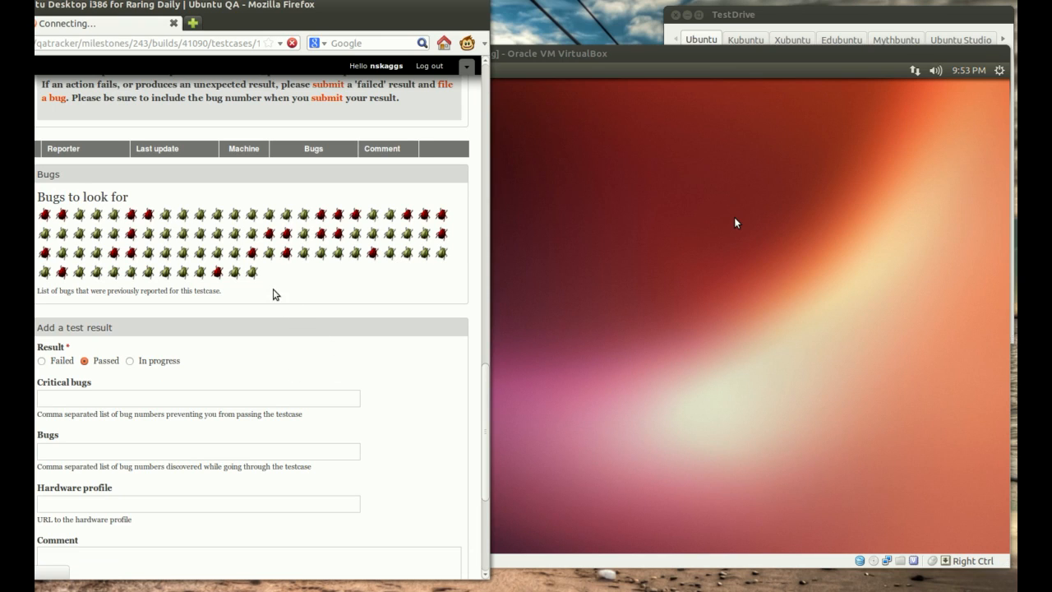
Step: Examine the details of several previously reported bugs in the testcase's Bugs to look for list
{"action": "mouse_move", "coordinate": [235, 270]}
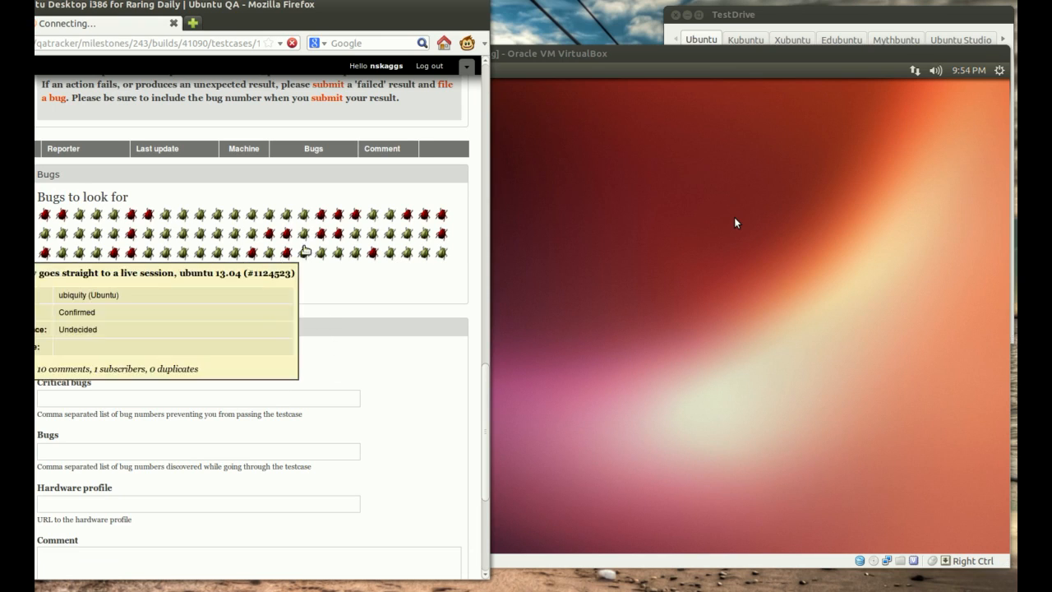
{"action": "mouse_move", "coordinate": [369, 244]}
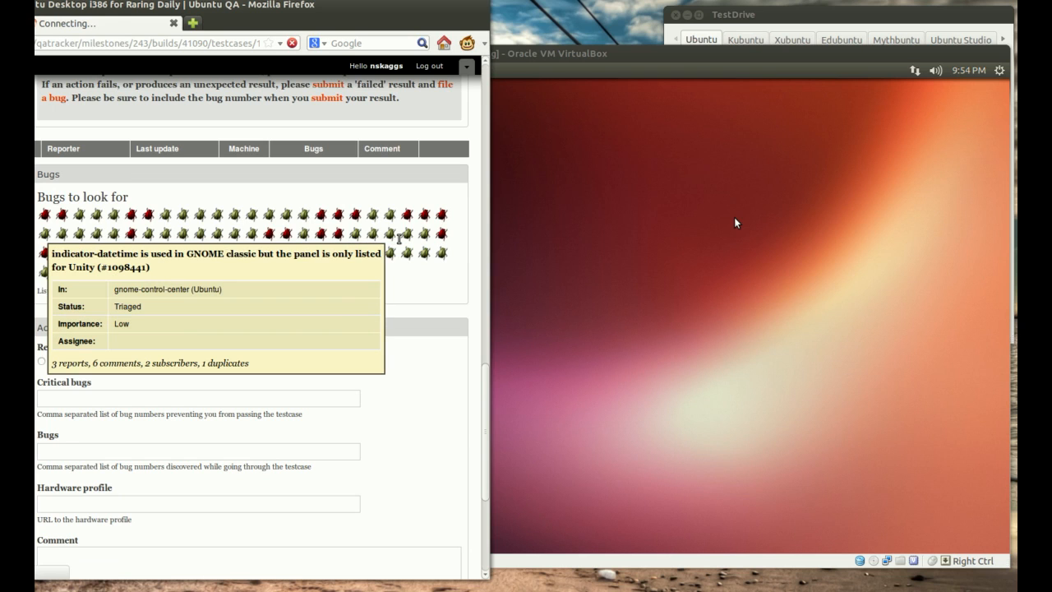
{"action": "scroll", "coordinate": [398, 239], "scroll_direction": "down", "scroll_amount": 6}
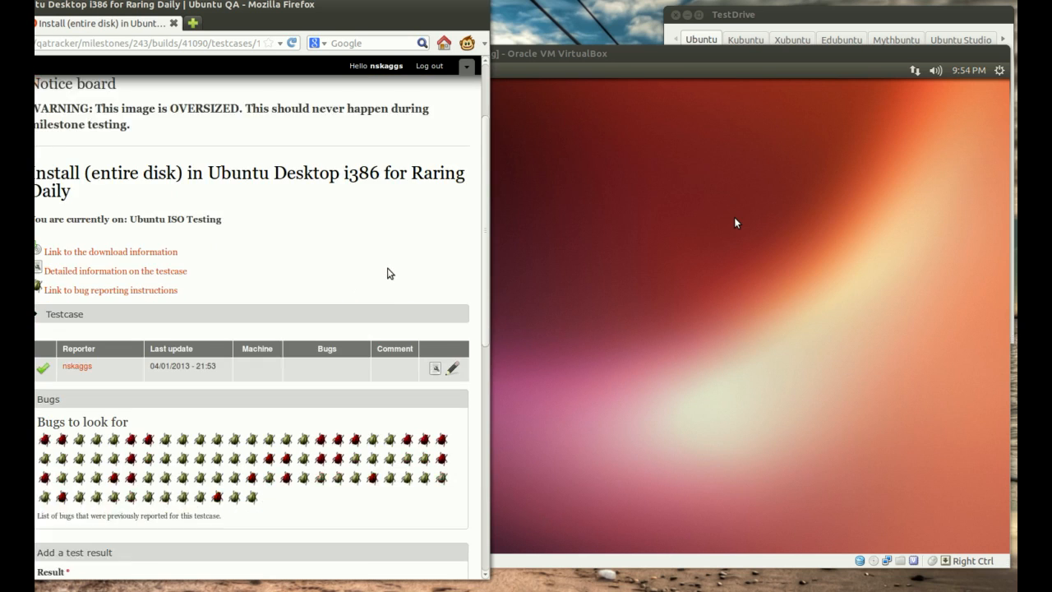
{"action": "mouse_move", "coordinate": [414, 293]}
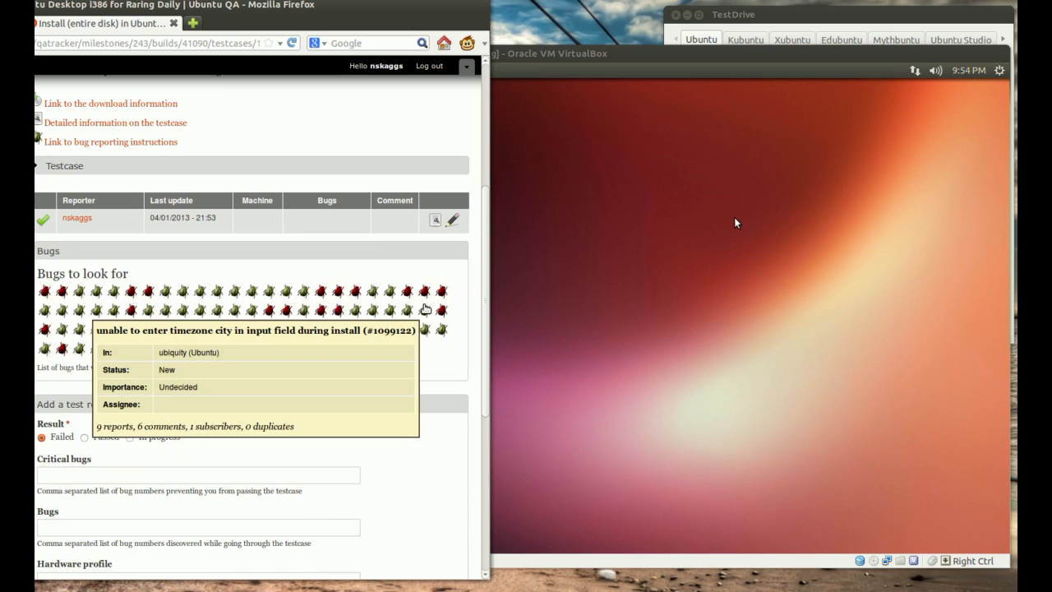
{"action": "mouse_move", "coordinate": [424, 328]}
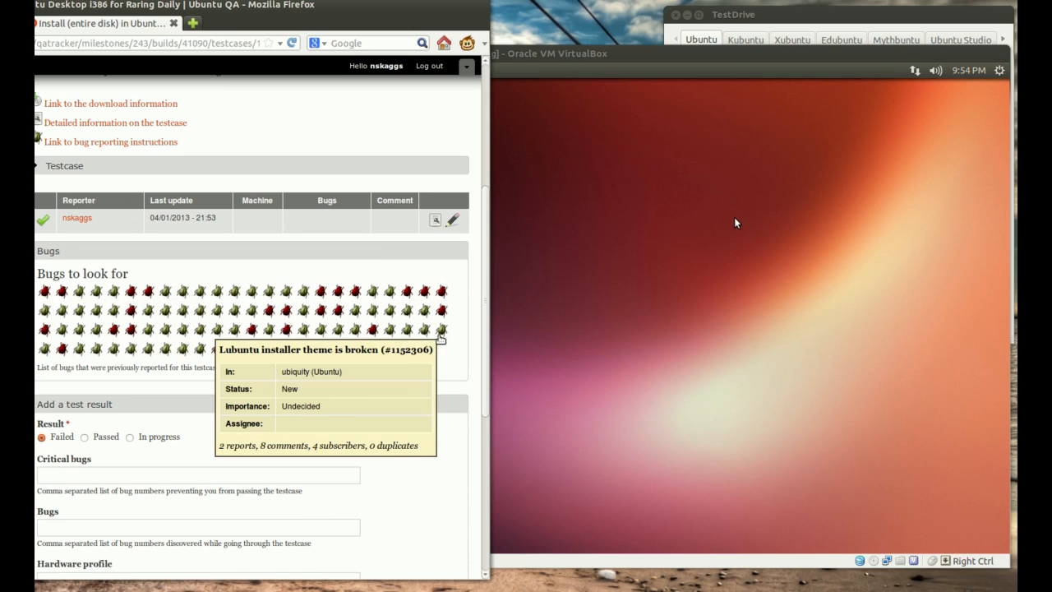
Step: Examine the bug fields of the test result form and the submitted result's entry in the testcase's results table
{"action": "left_click", "coordinate": [331, 459]}
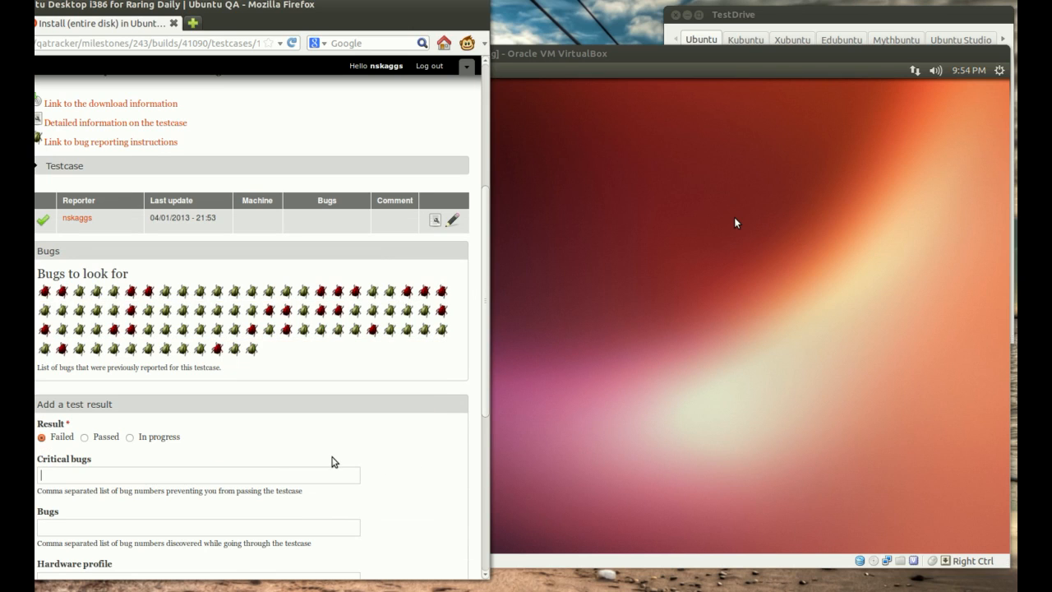
{"action": "scroll", "coordinate": [332, 457], "scroll_direction": "down", "scroll_amount": 2}
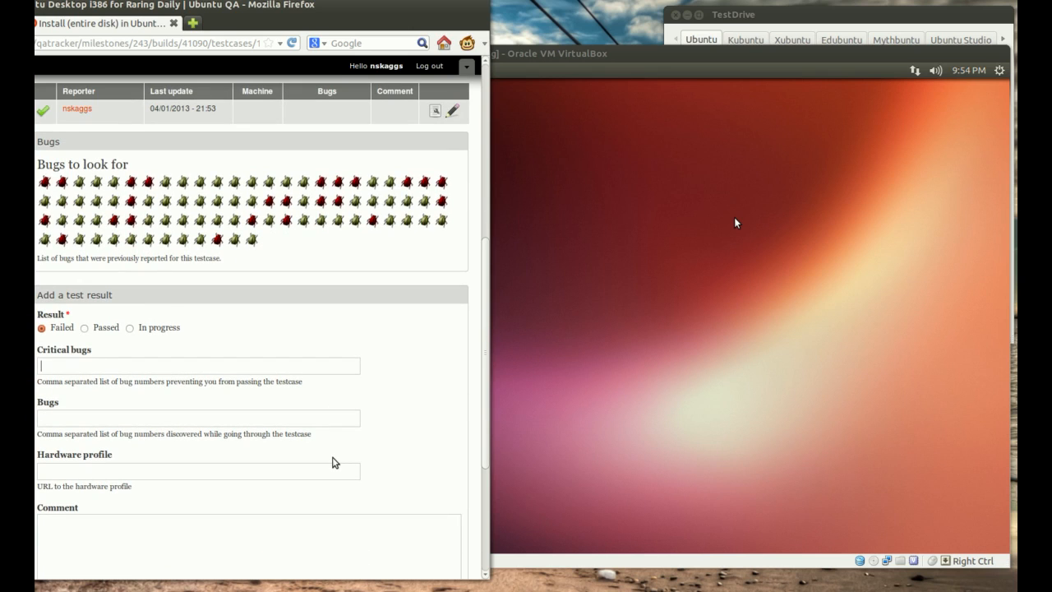
{"action": "mouse_move", "coordinate": [254, 240]}
{"action": "scroll", "coordinate": [329, 333], "scroll_direction": "up", "scroll_amount": 1}
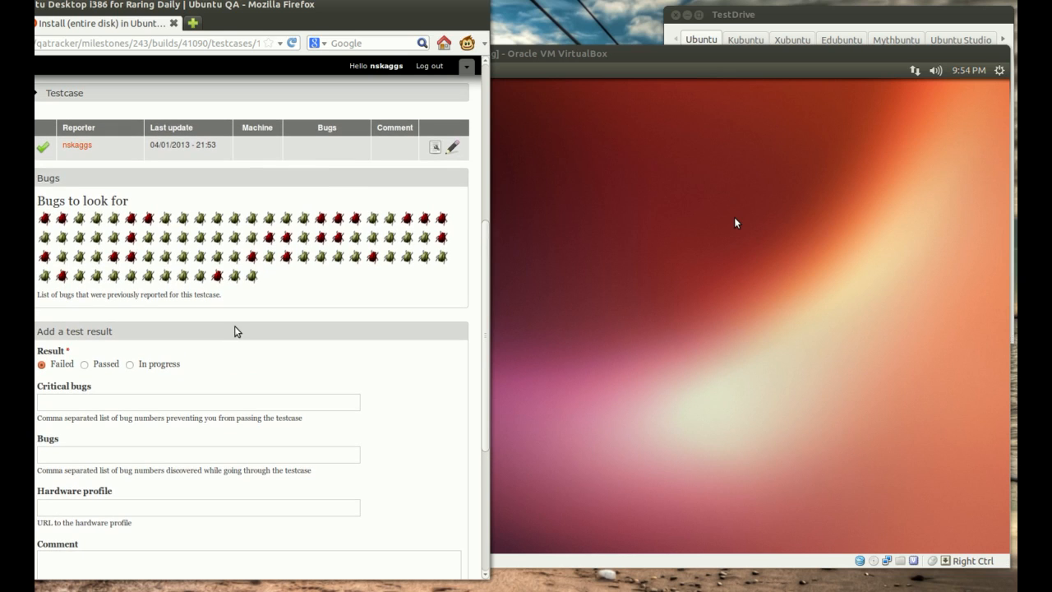
{"action": "scroll", "coordinate": [189, 279], "scroll_direction": "up", "scroll_amount": 2}
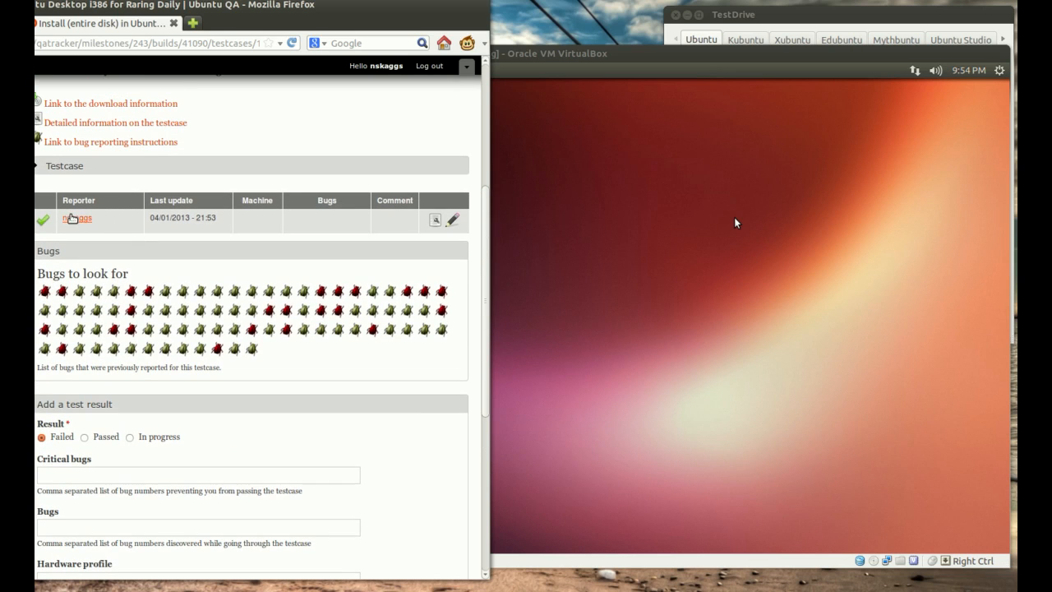
{"action": "scroll", "coordinate": [347, 223], "scroll_direction": "down", "scroll_amount": 1}
{"action": "scroll", "coordinate": [346, 223], "scroll_direction": "down", "scroll_amount": 2}
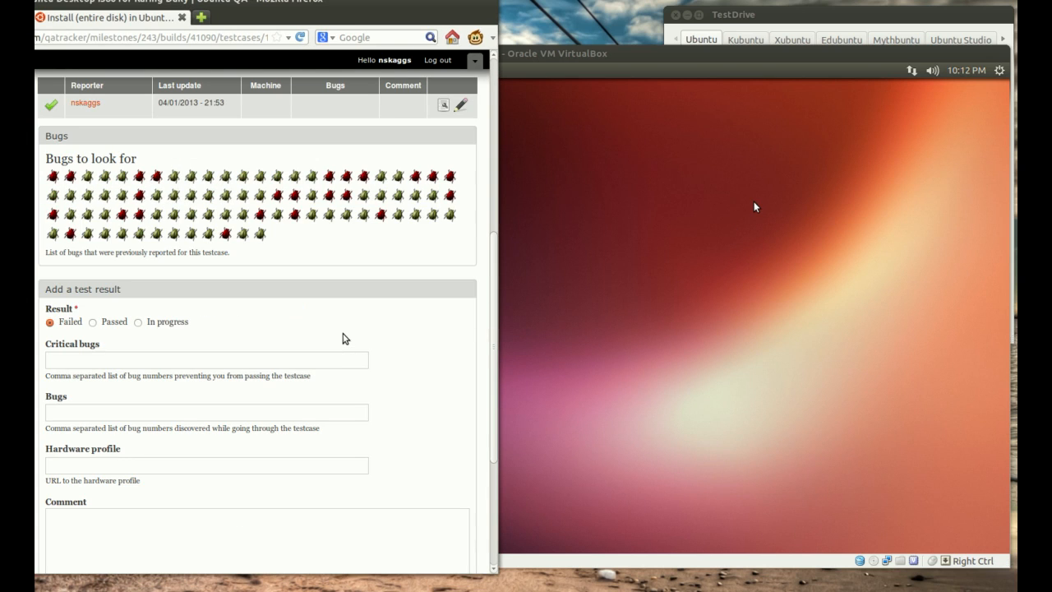
Step: Open the bug reporting instructions for Ubuntu Desktop i386 and read the chart of ubuntu-bug commands for each kind of problem
{"action": "scroll", "coordinate": [344, 338], "scroll_direction": "up", "scroll_amount": 3}
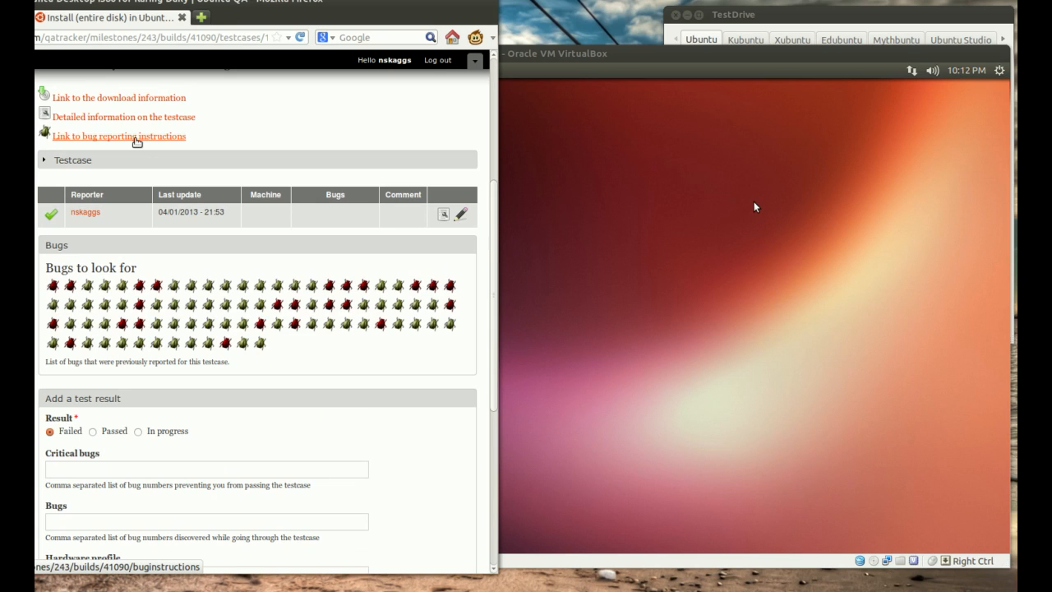
{"action": "left_click", "coordinate": [136, 138]}
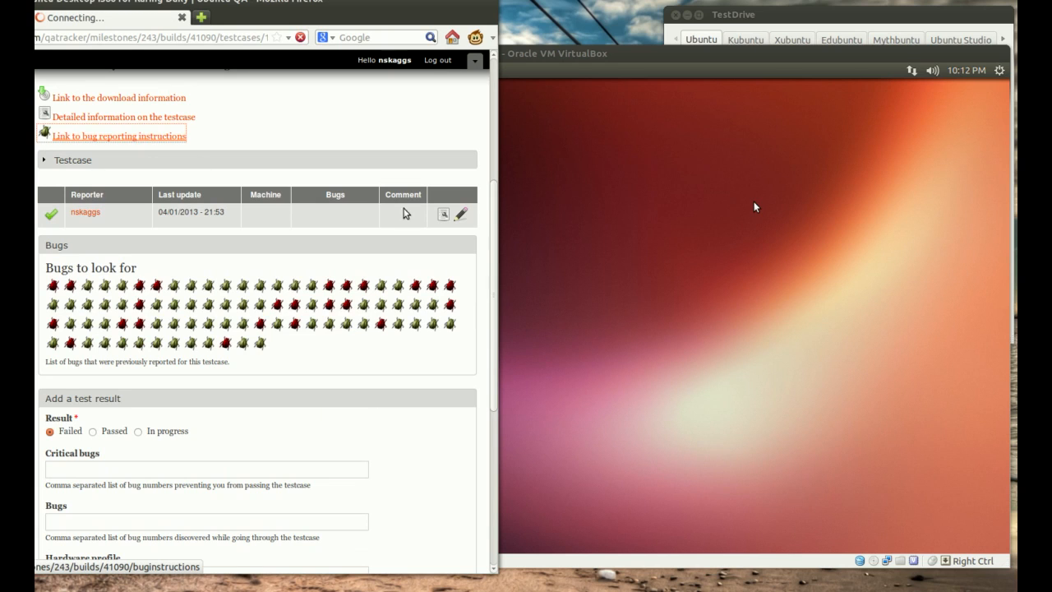
{"action": "scroll", "coordinate": [326, 300], "scroll_direction": "down", "scroll_amount": 1}
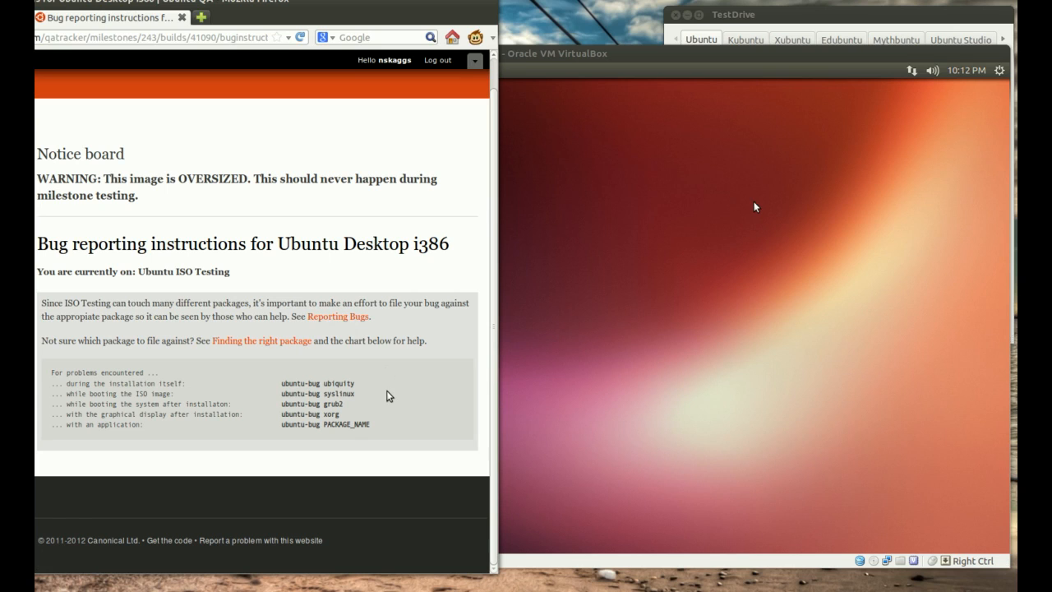
{"action": "left_click_drag", "start_coordinate": [51, 373], "coordinate": [392, 425]}
{"action": "left_click", "coordinate": [392, 425]}
Step: Return to the Install (entire disk) testcase page and move the Firefox window fully into view
{"action": "right_click", "coordinate": [418, 255]}
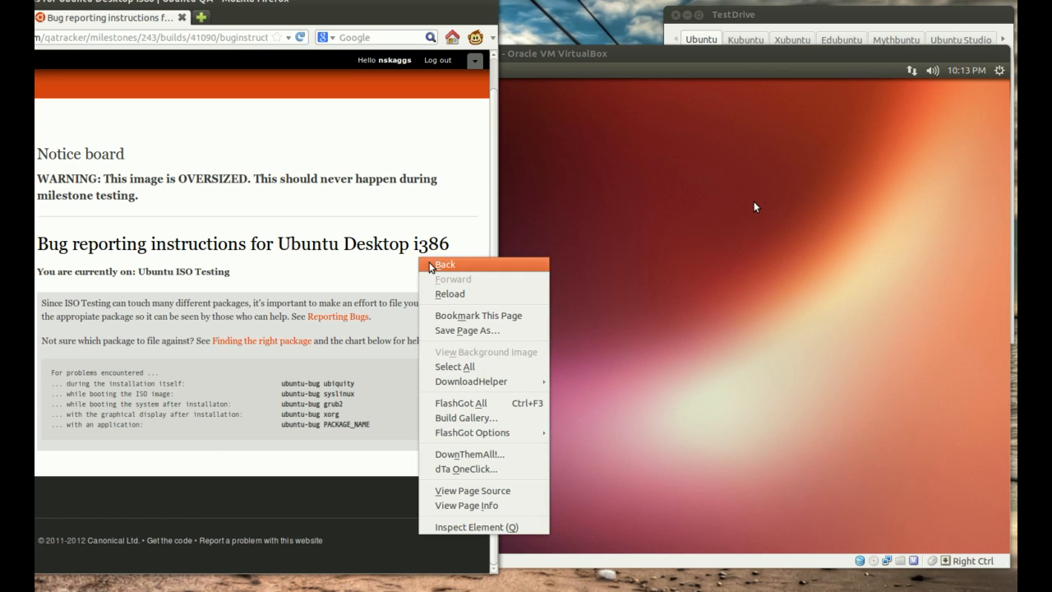
{"action": "left_click", "coordinate": [423, 264]}
{"action": "left_click_drag", "start_coordinate": [290, 5], "coordinate": [468, 9]}
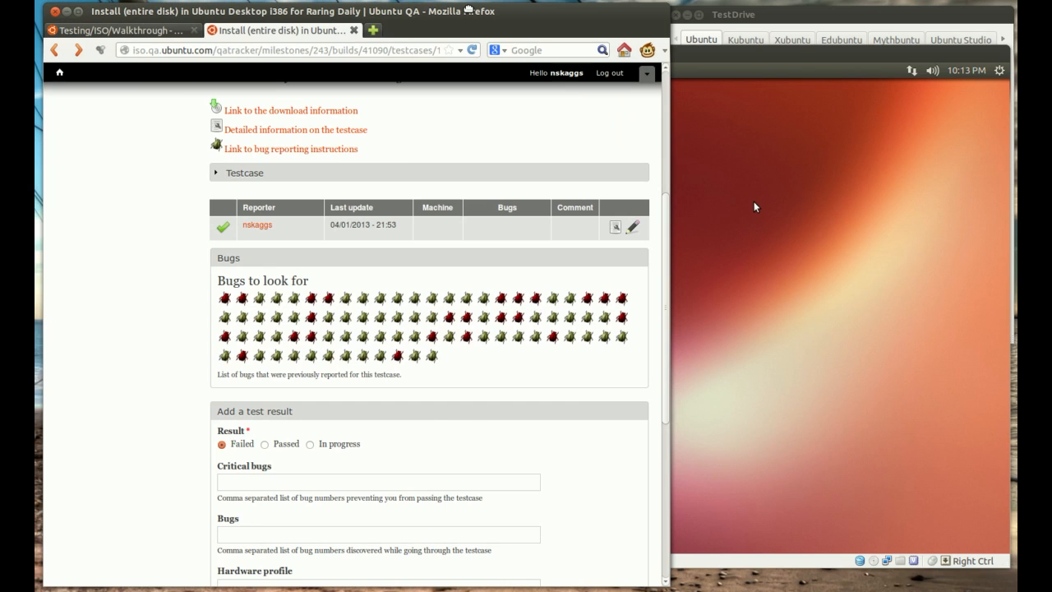
Step: Review the Testing/ISO/Walkthrough wiki page's sections on evaluating bugs, determining the result, submitting a result and next steps
{"action": "left_click", "coordinate": [144, 33]}
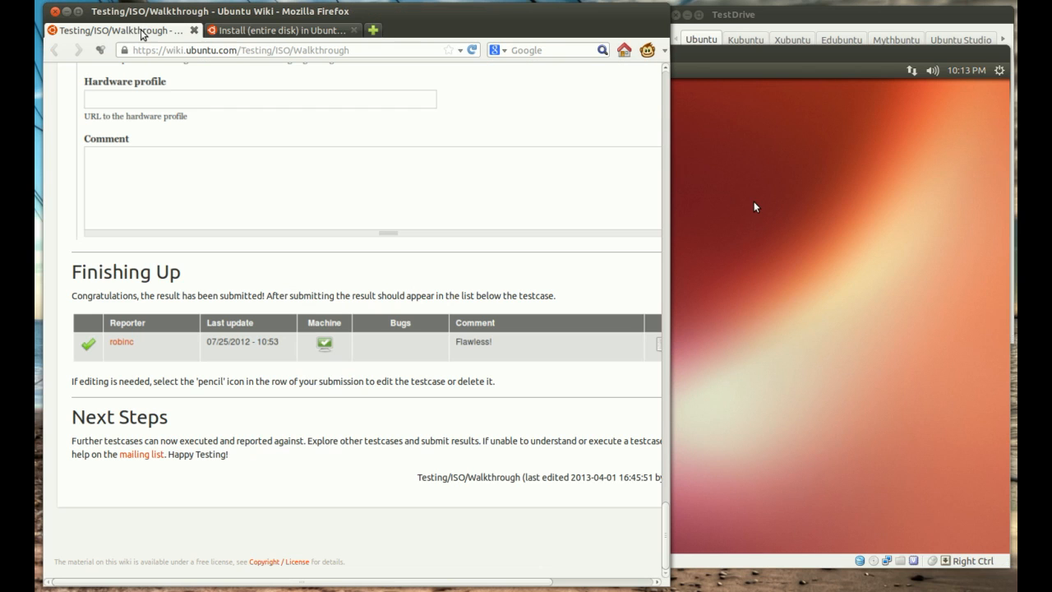
{"action": "scroll", "coordinate": [408, 308], "scroll_direction": "up", "scroll_amount": 10}
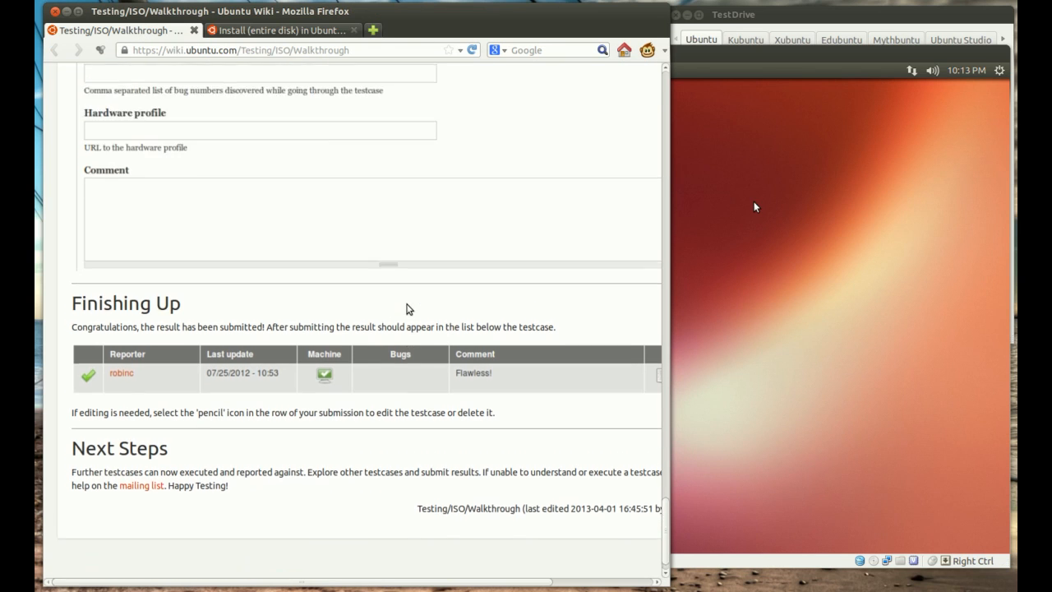
{"action": "scroll", "coordinate": [409, 308], "scroll_direction": "up", "scroll_amount": 10}
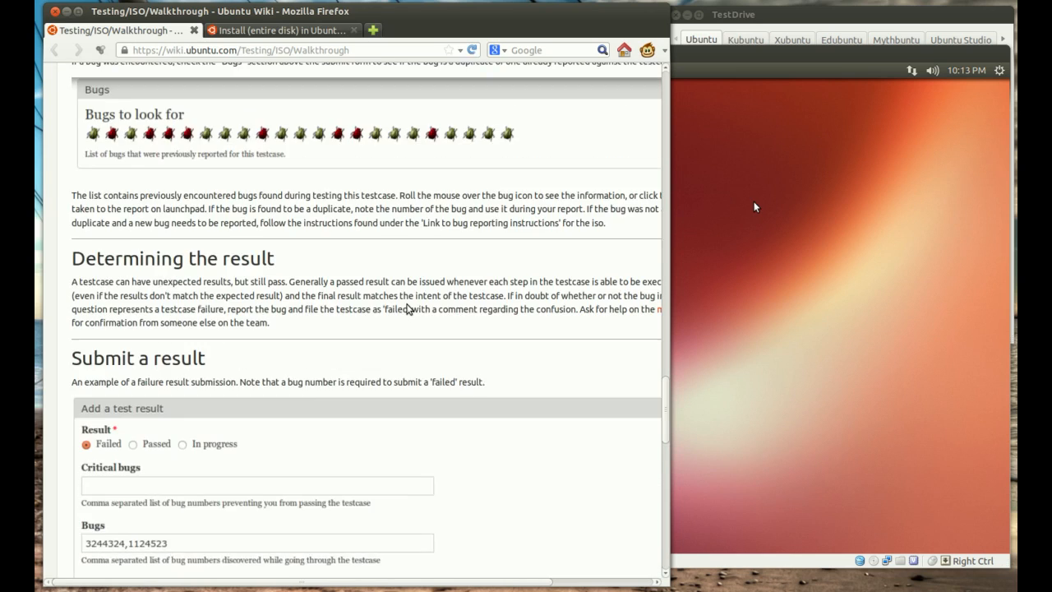
{"action": "scroll", "coordinate": [408, 306], "scroll_direction": "down", "scroll_amount": 2}
{"action": "scroll", "coordinate": [408, 304], "scroll_direction": "up", "scroll_amount": 5}
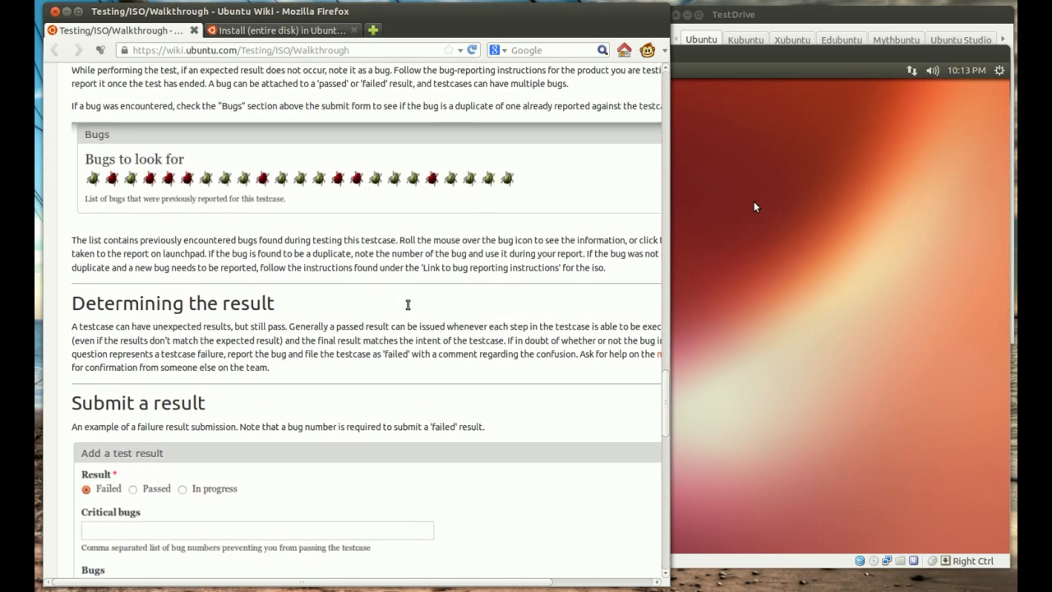
{"action": "scroll", "coordinate": [293, 279], "scroll_direction": "up", "scroll_amount": 3}
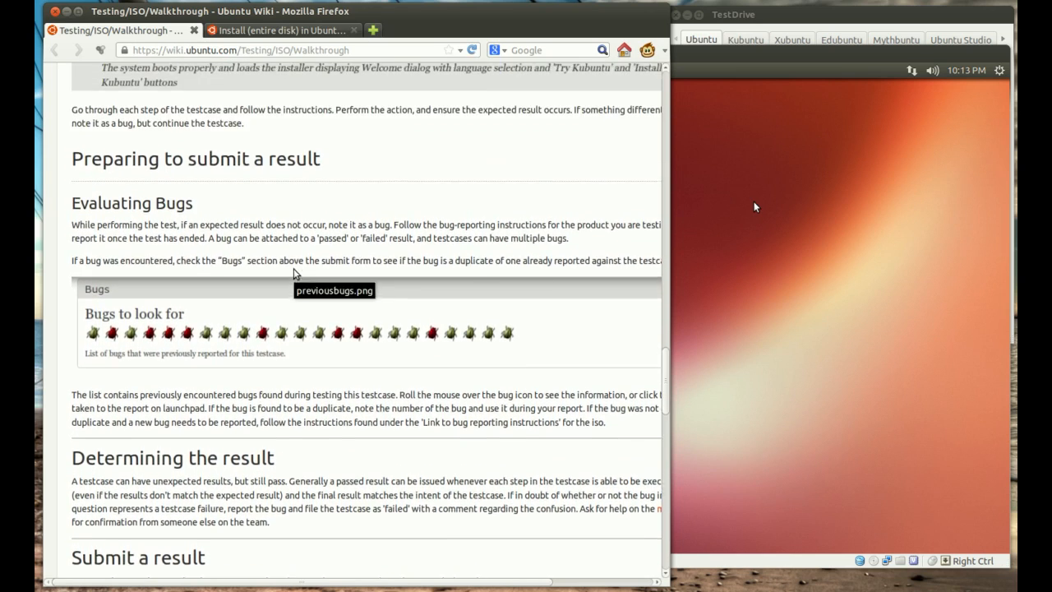
{"action": "scroll", "coordinate": [295, 275], "scroll_direction": "down", "scroll_amount": 1}
{"action": "scroll", "coordinate": [295, 274], "scroll_direction": "down", "scroll_amount": 6}
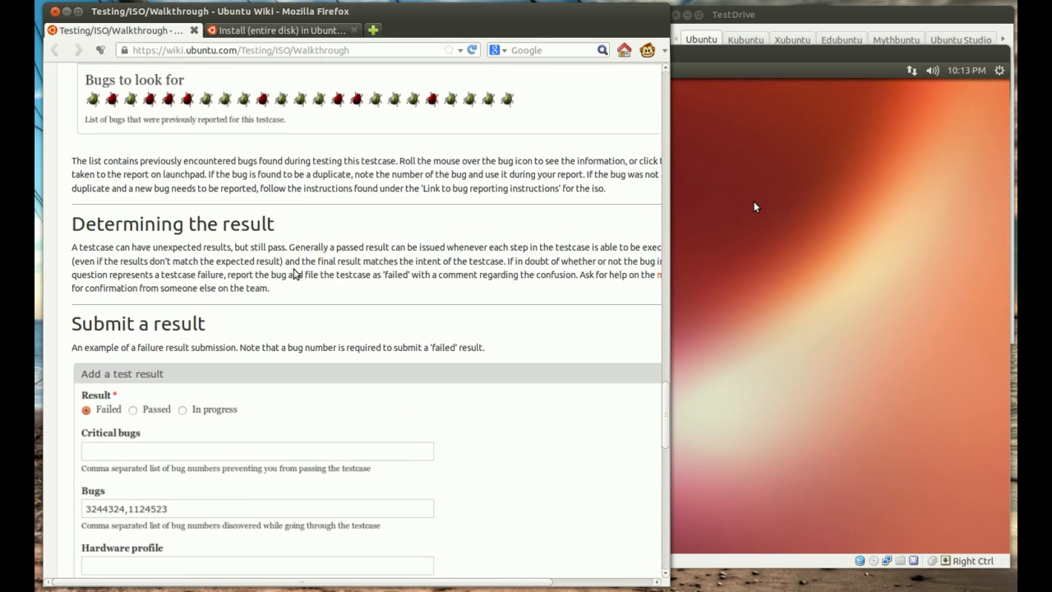
{"action": "scroll", "coordinate": [336, 267], "scroll_direction": "down", "scroll_amount": 3}
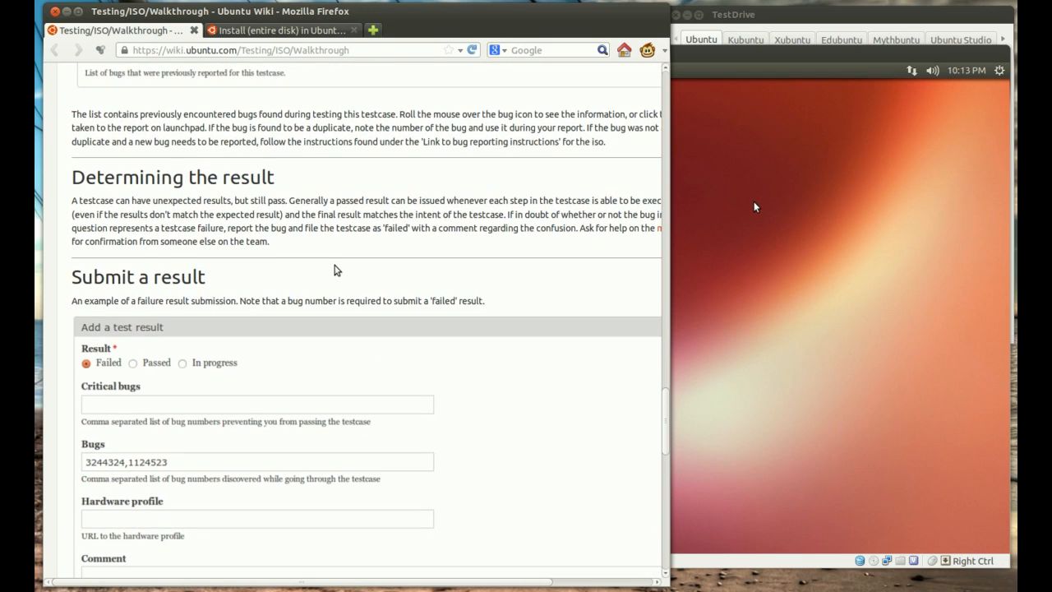
{"action": "scroll", "coordinate": [334, 270], "scroll_direction": "down", "scroll_amount": 3}
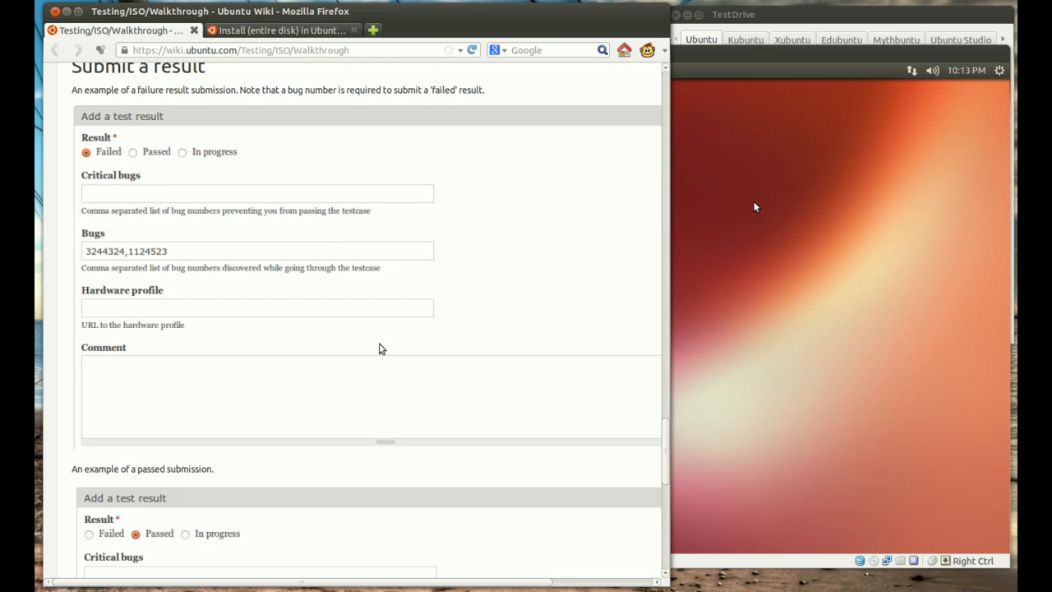
{"action": "scroll", "coordinate": [264, 305], "scroll_direction": "down", "scroll_amount": 14}
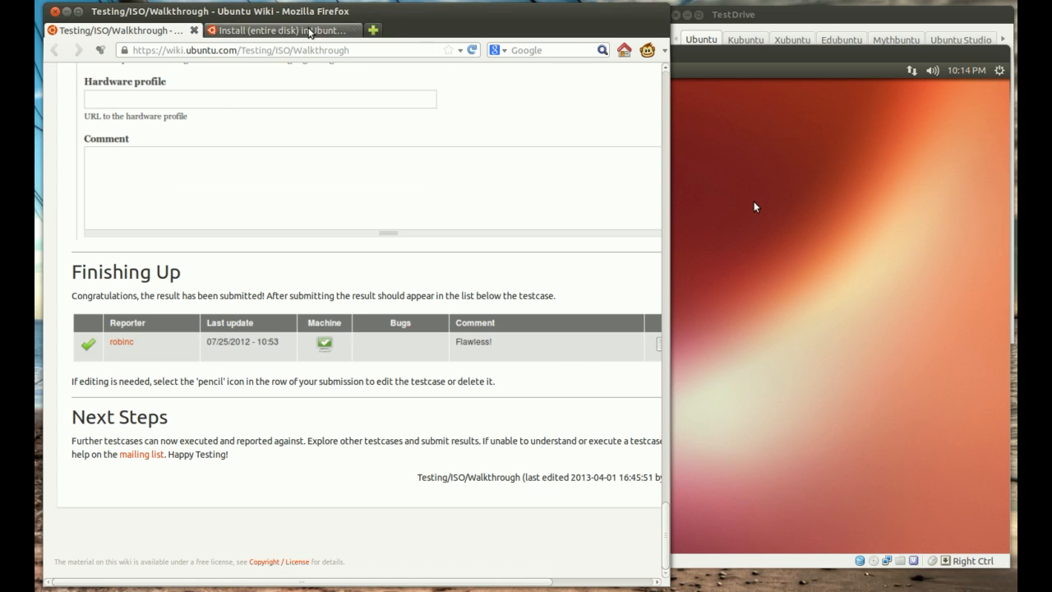
Step: Return to the Ubuntu Desktop i386 testcase list in the QA tracker and look through the Run-Once and Mandatory Extras testcases
{"action": "left_click", "coordinate": [311, 31]}
{"action": "right_click", "coordinate": [133, 225]}
{"action": "left_click", "coordinate": [161, 234]}
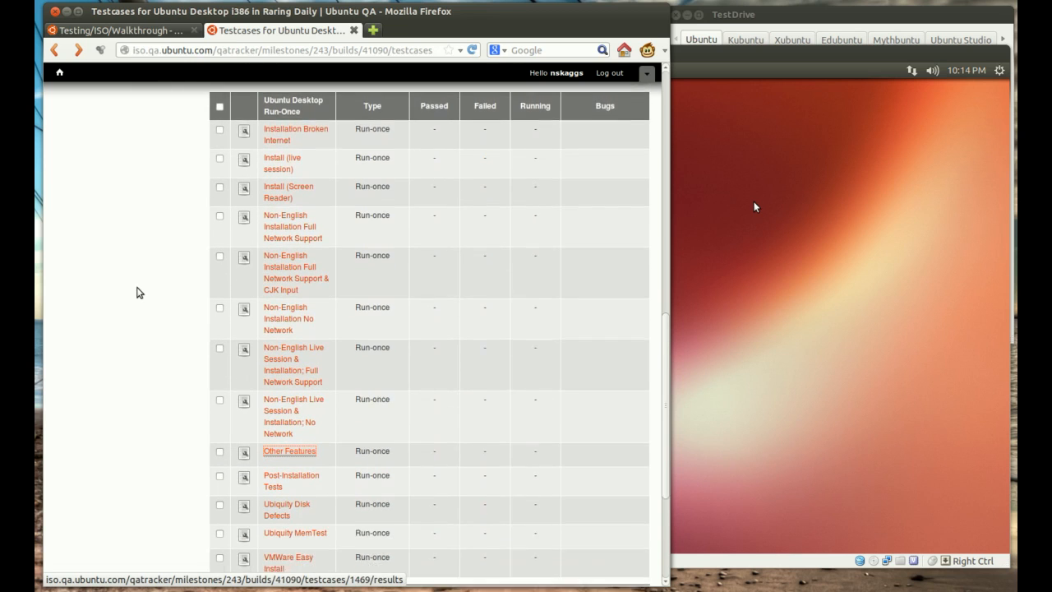
{"action": "scroll", "coordinate": [139, 292], "scroll_direction": "up", "scroll_amount": 5}
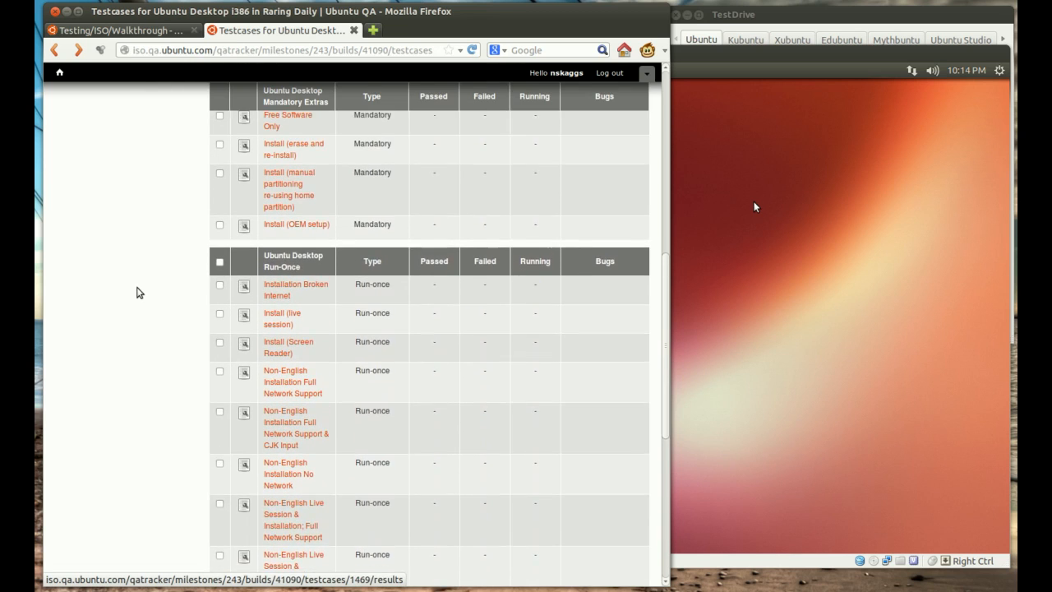
{"action": "scroll", "coordinate": [139, 284], "scroll_direction": "up", "scroll_amount": 2}
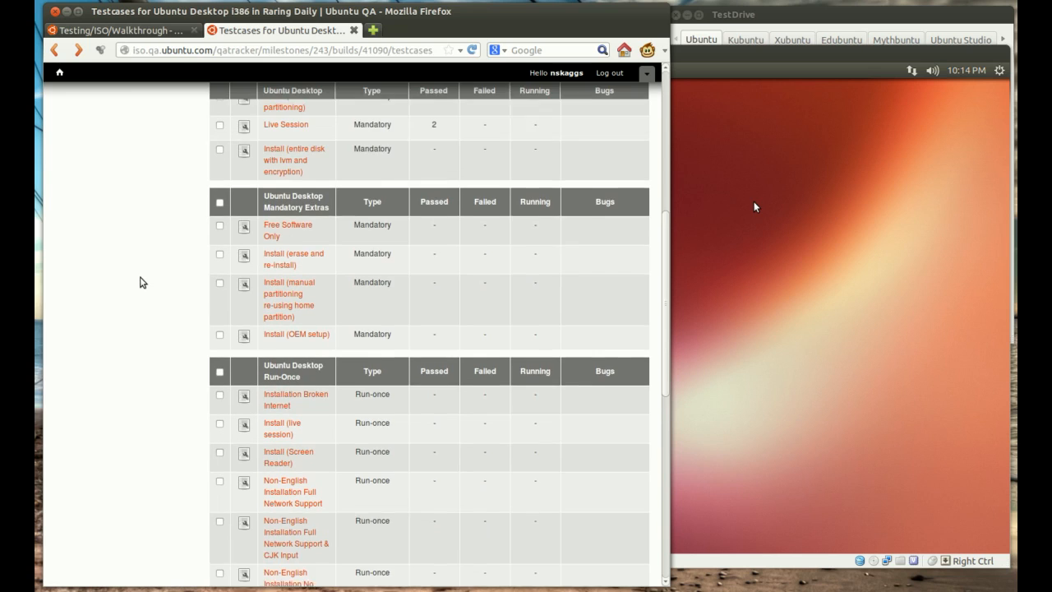